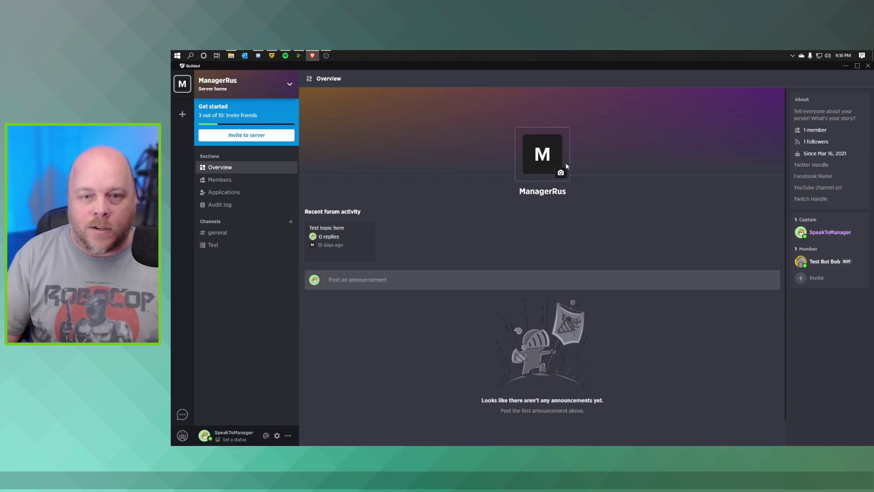
Step: Bring up the add-group control in the ManagerRus server's left rail
{"action": "mouse_move", "coordinate": [504, 154]}
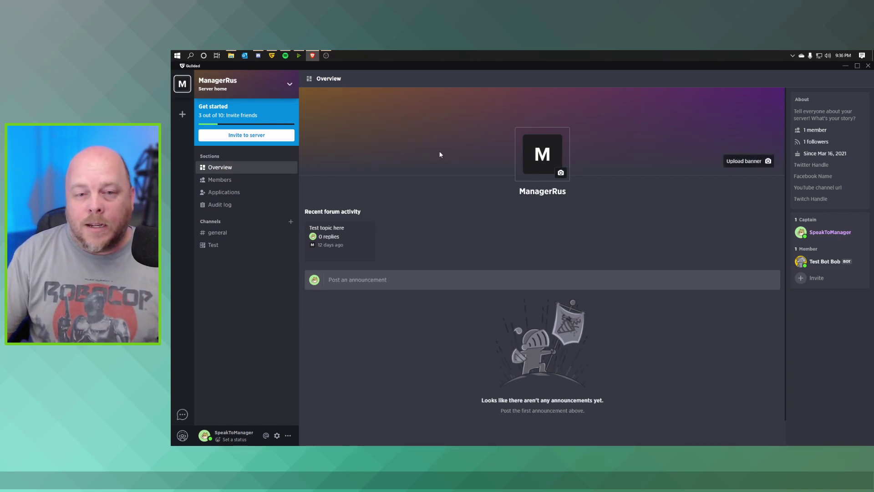
{"action": "left_click", "coordinate": [182, 114]}
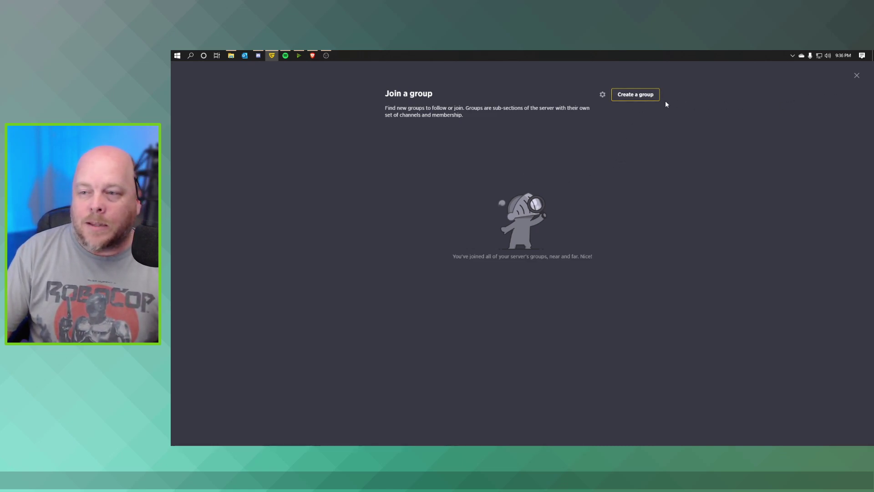
{"action": "left_click", "coordinate": [630, 96]}
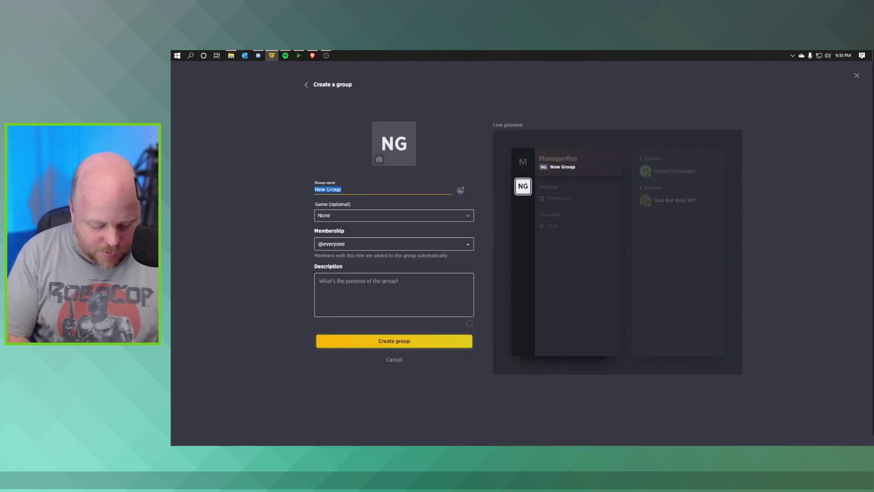
{"action": "type", "text": "Office"}
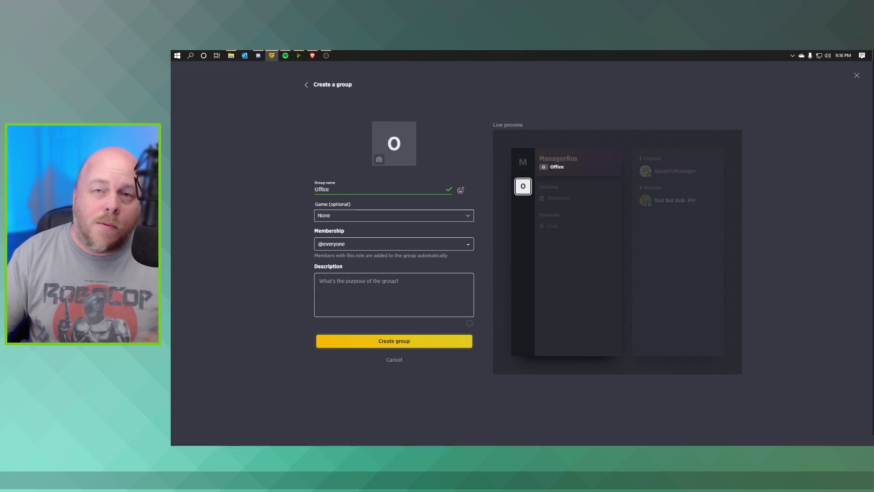
{"action": "left_click", "coordinate": [362, 243]}
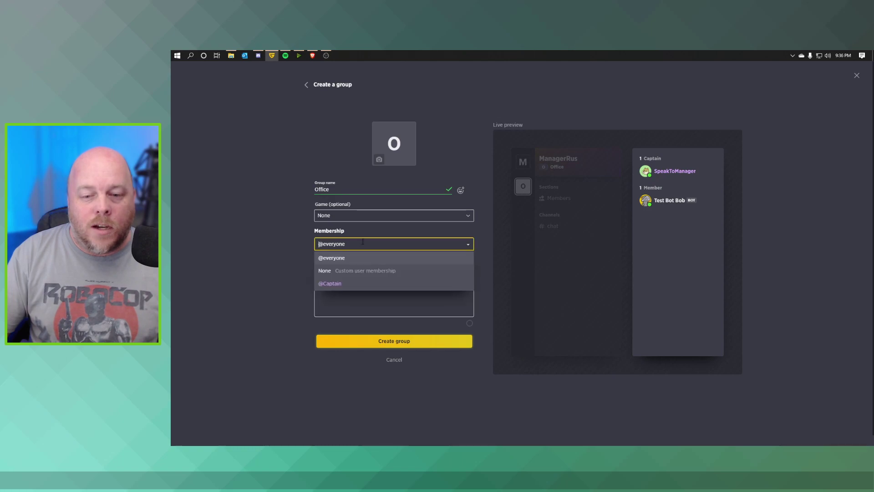
{"action": "left_click", "coordinate": [346, 283]}
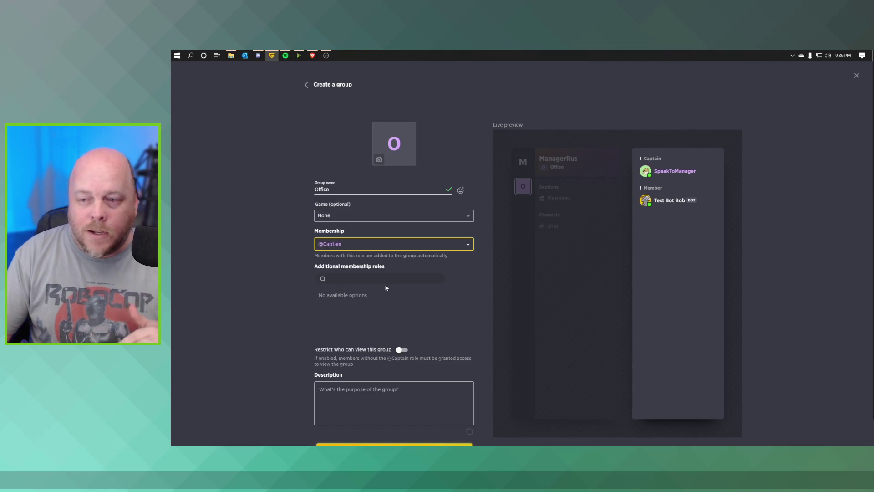
{"action": "scroll", "coordinate": [391, 291], "scroll_direction": "down", "scroll_amount": 1}
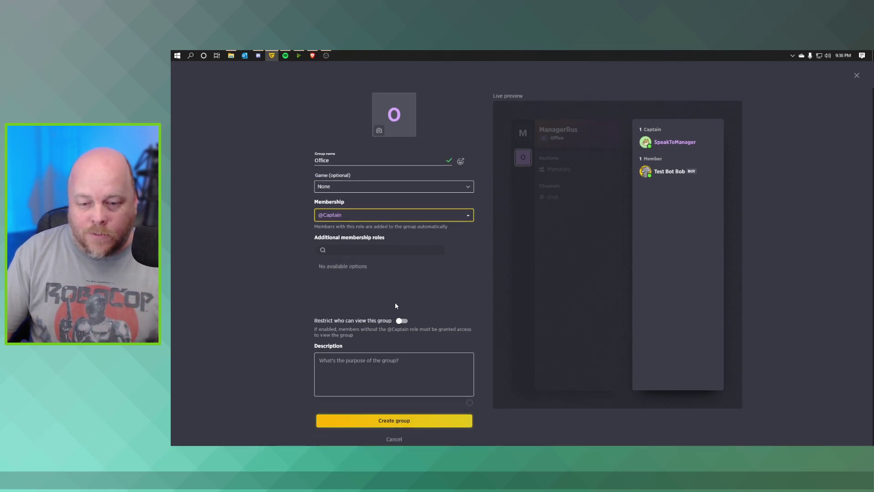
{"action": "left_click", "coordinate": [403, 321]}
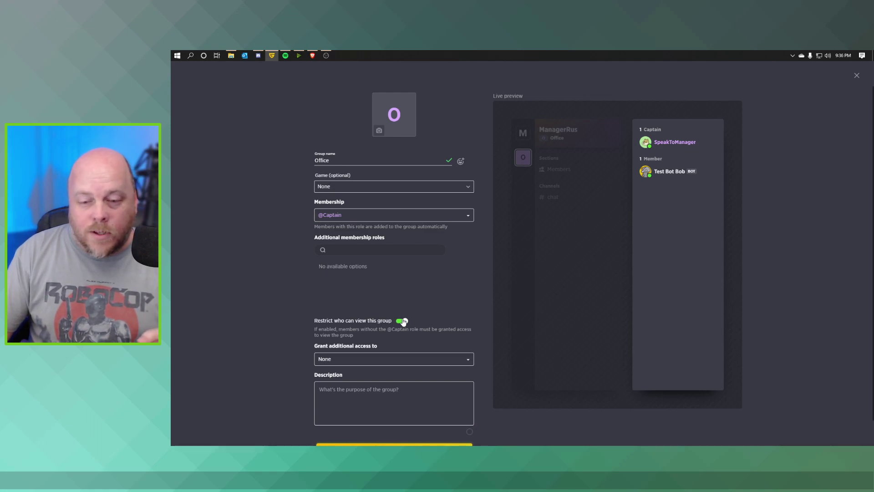
{"action": "scroll", "coordinate": [403, 321], "scroll_direction": "down", "scroll_amount": 1}
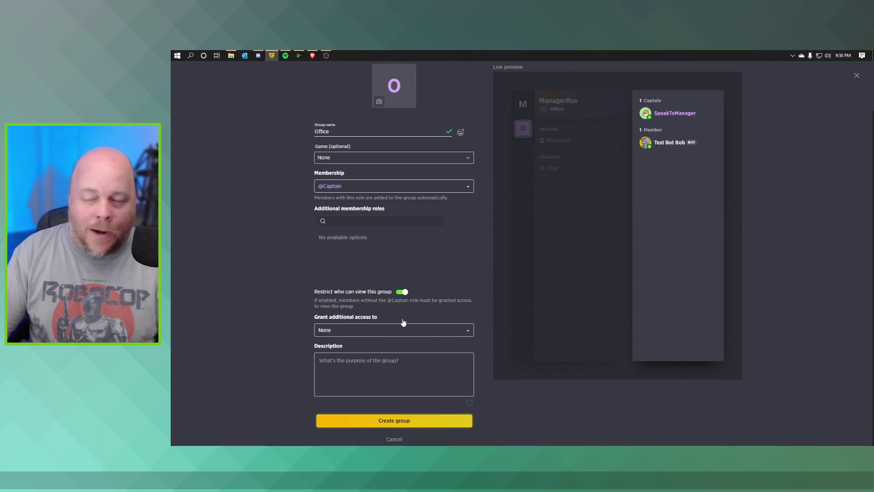
Step: Create the Office group, add a Tickets chat channel, and drag it above general
{"action": "left_click", "coordinate": [397, 424]}
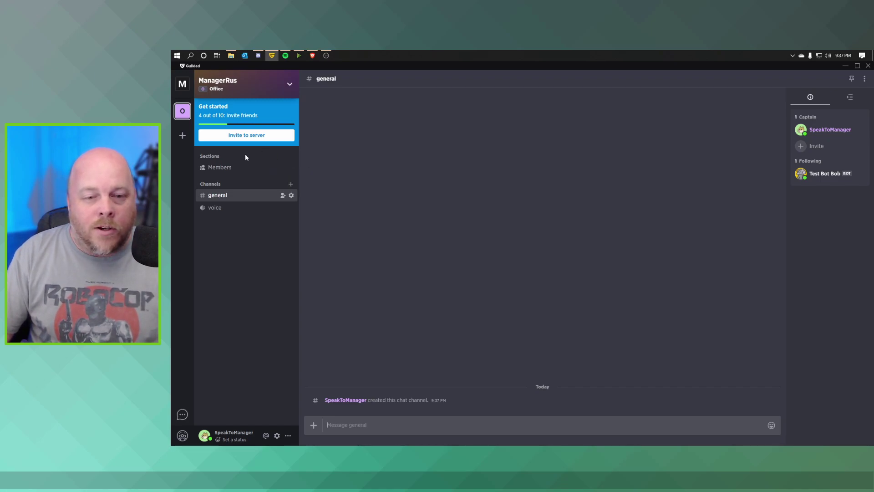
{"action": "left_click", "coordinate": [291, 184]}
{"action": "type", "text": "Tickets"}
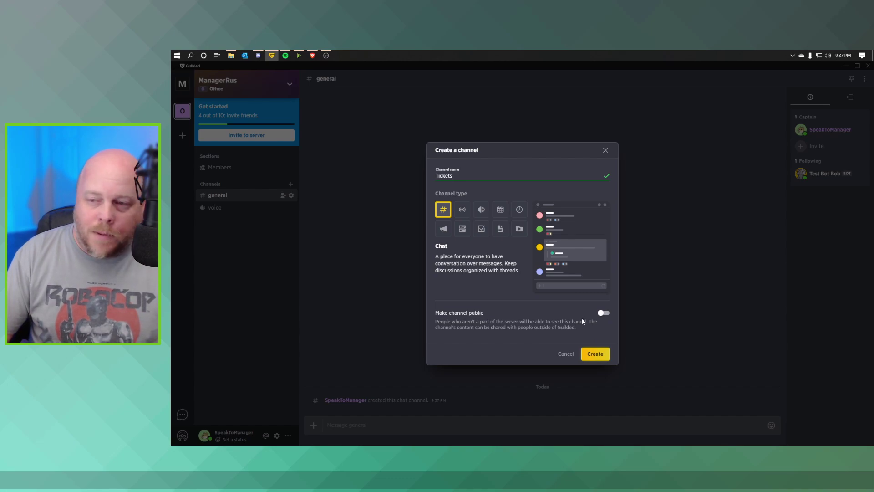
{"action": "left_click", "coordinate": [599, 354]}
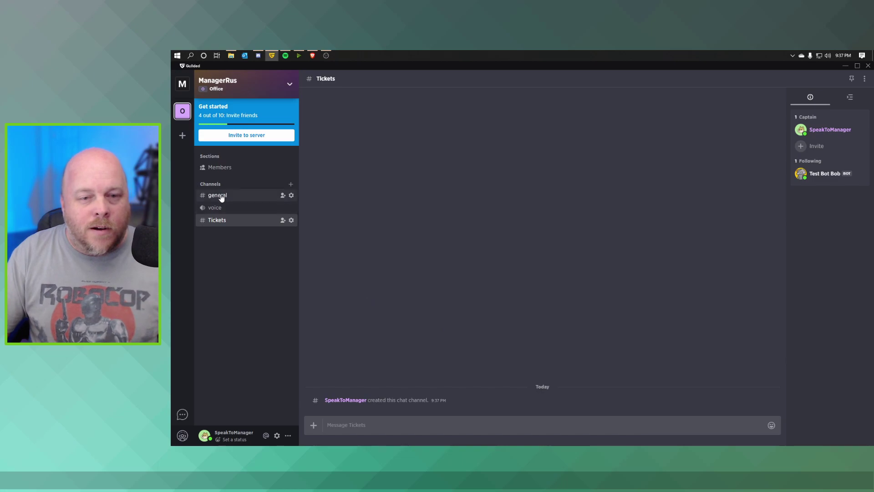
{"action": "left_click_drag", "start_coordinate": [224, 222], "coordinate": [224, 198]}
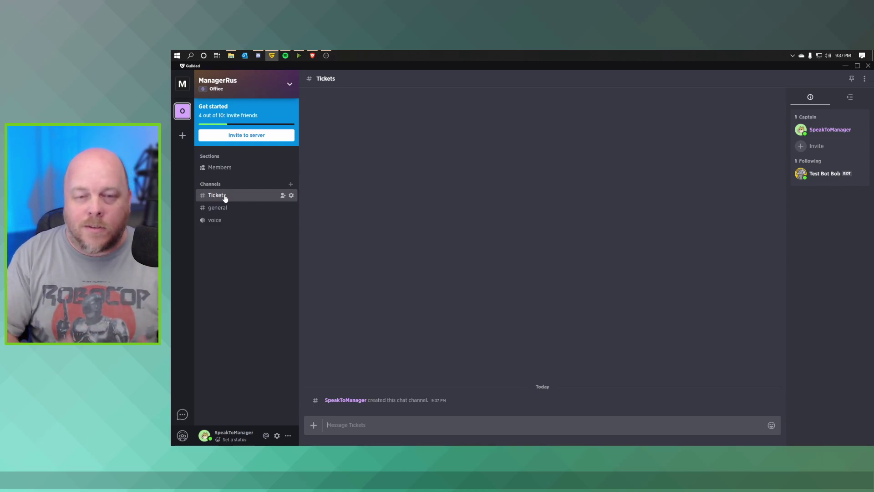
Step: Create a bot named Support in server Bots settings and begin its first flow's trigger
{"action": "left_click", "coordinate": [289, 88]}
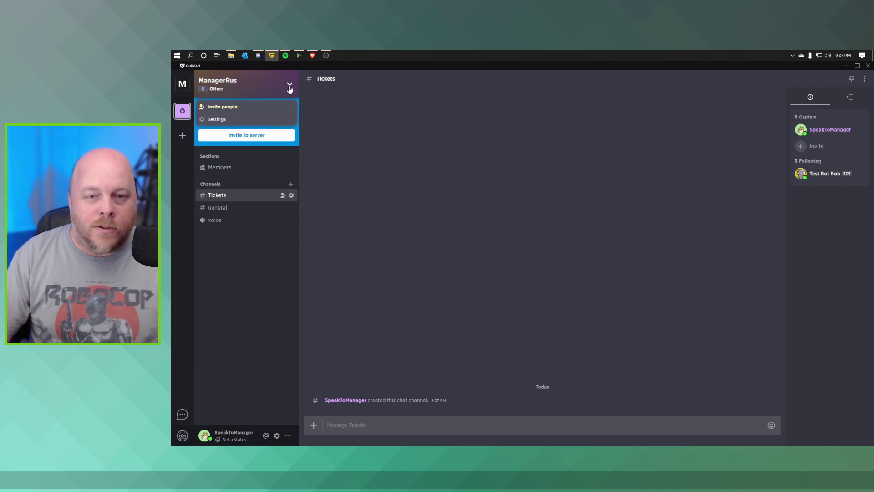
{"action": "left_click", "coordinate": [219, 121]}
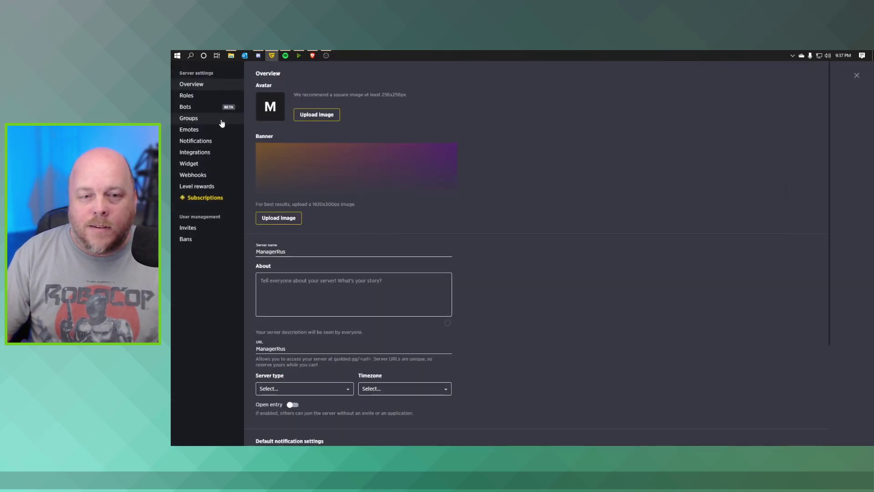
{"action": "left_click", "coordinate": [198, 110]}
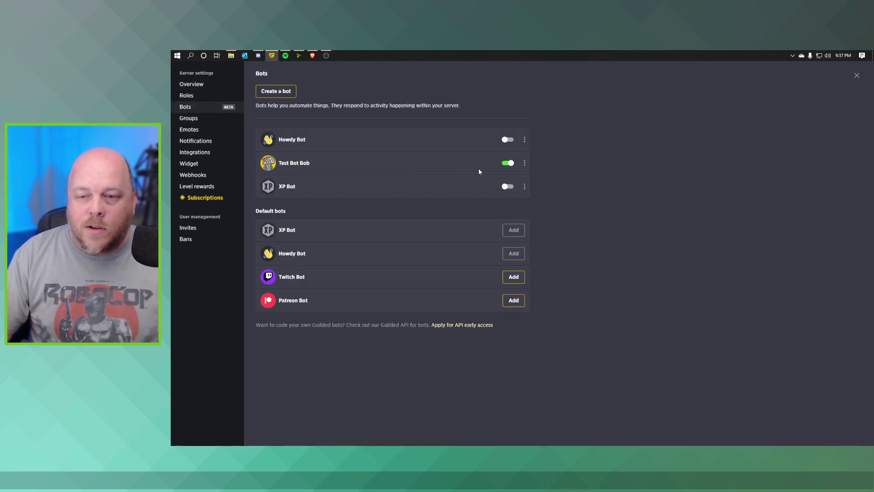
{"action": "left_click", "coordinate": [274, 91]}
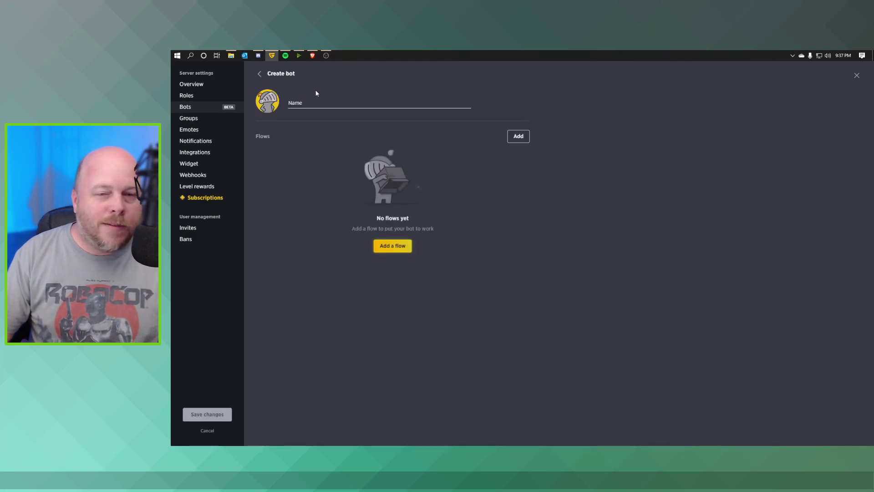
{"action": "left_click", "coordinate": [335, 101]}
{"action": "type", "text": "S"}
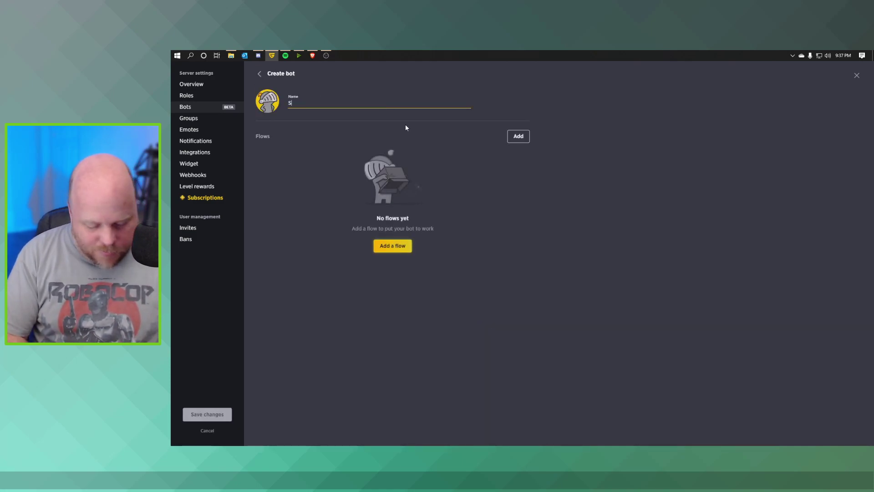
{"action": "type", "text": "upport"}
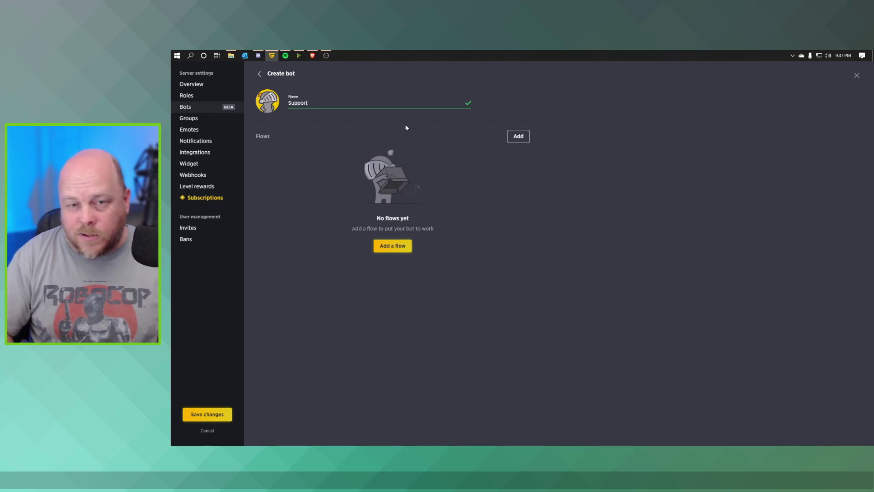
{"action": "left_click", "coordinate": [516, 142]}
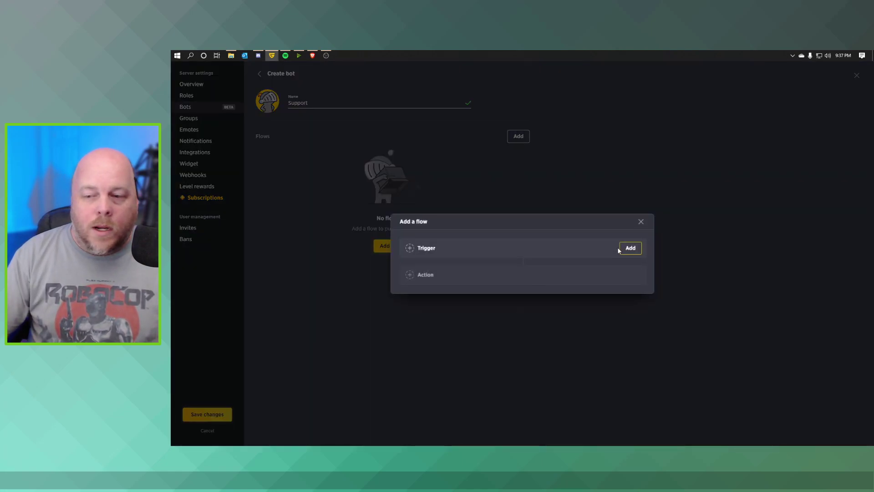
{"action": "left_click", "coordinate": [627, 253]}
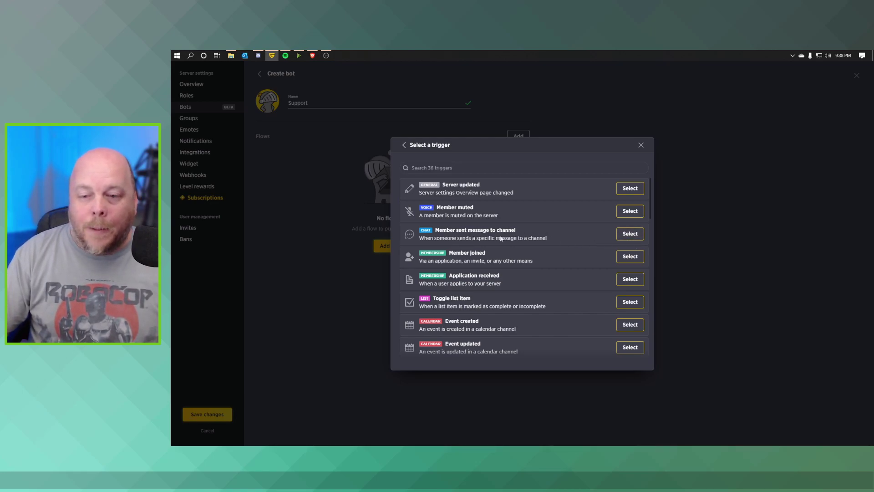
Step: Trigger the flow when a member sends the message !helpme in any channel
{"action": "left_click", "coordinate": [638, 239]}
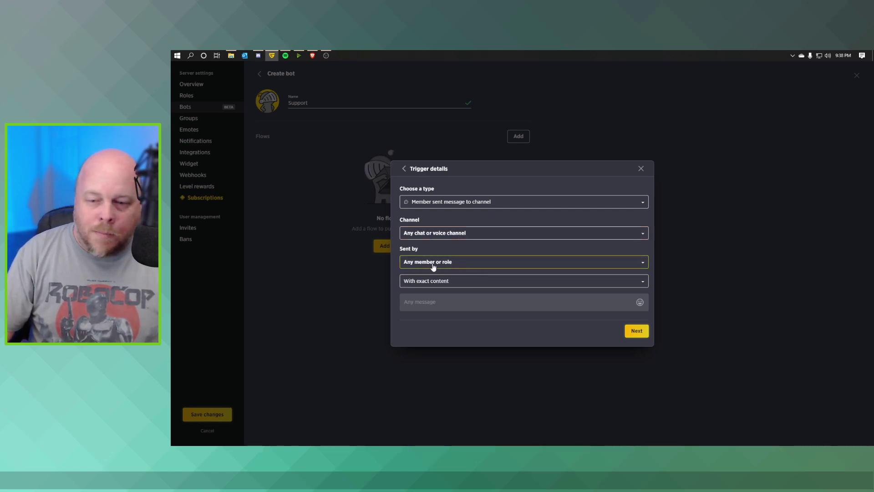
{"action": "left_click", "coordinate": [438, 285]}
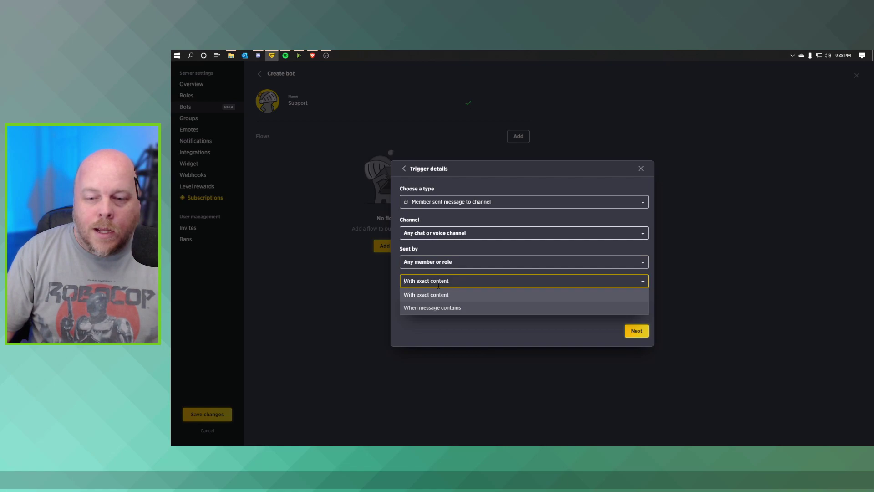
{"action": "left_click", "coordinate": [427, 309]}
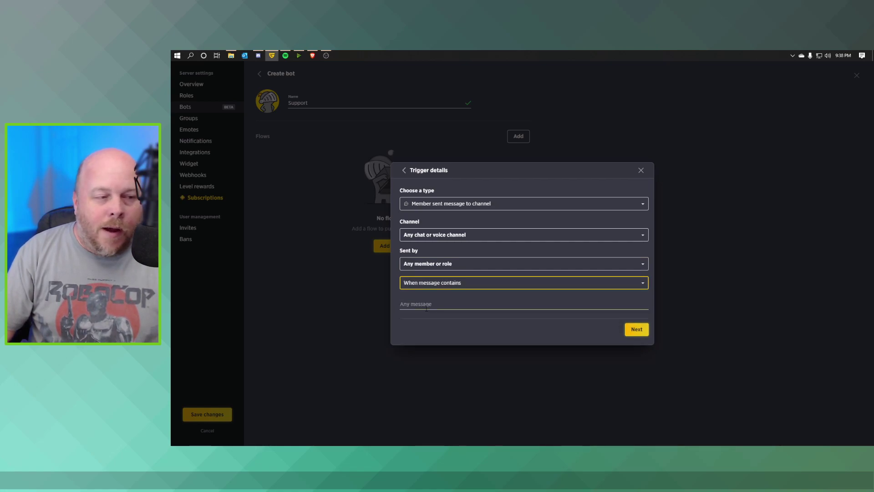
{"action": "left_click", "coordinate": [435, 307]}
{"action": "type", "text": "!"}
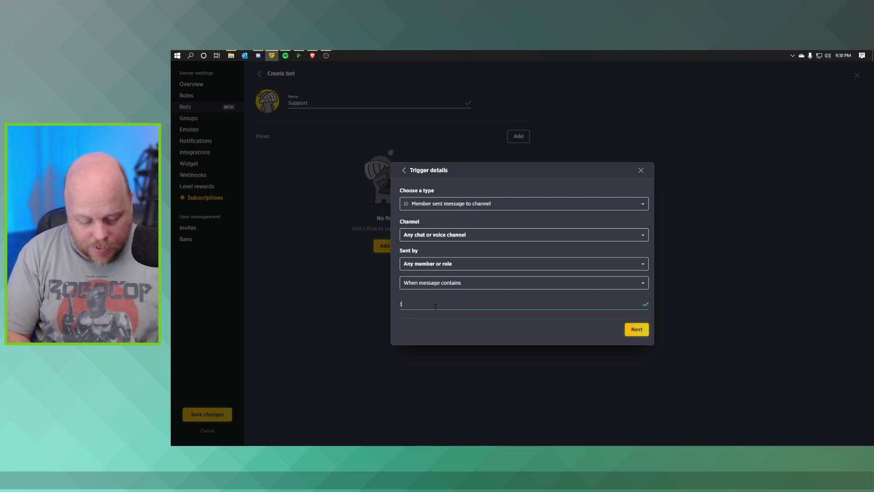
{"action": "type", "text": "helpme"}
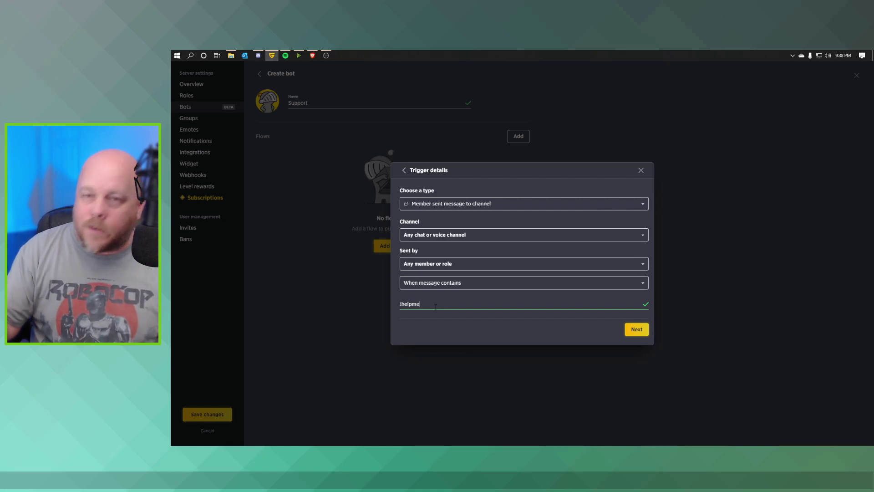
{"action": "left_click", "coordinate": [638, 328]}
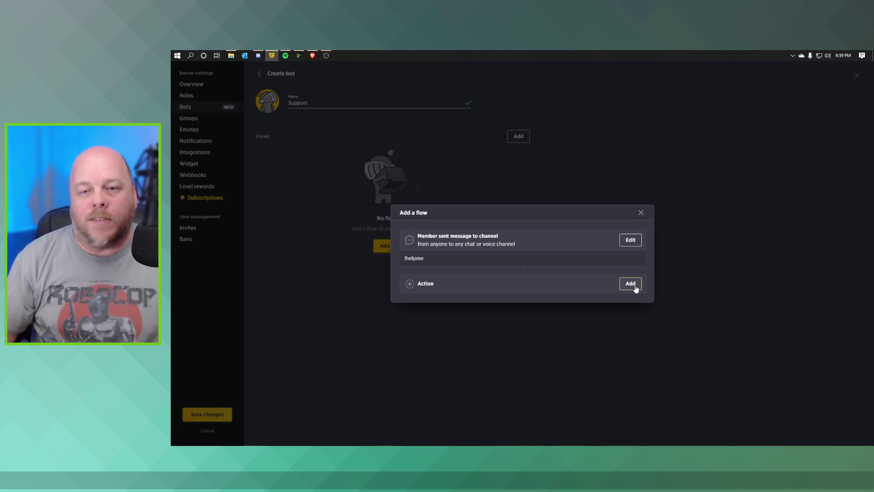
Step: Set the flow's action to send a custom message to the Tickets channel
{"action": "left_click", "coordinate": [635, 286]}
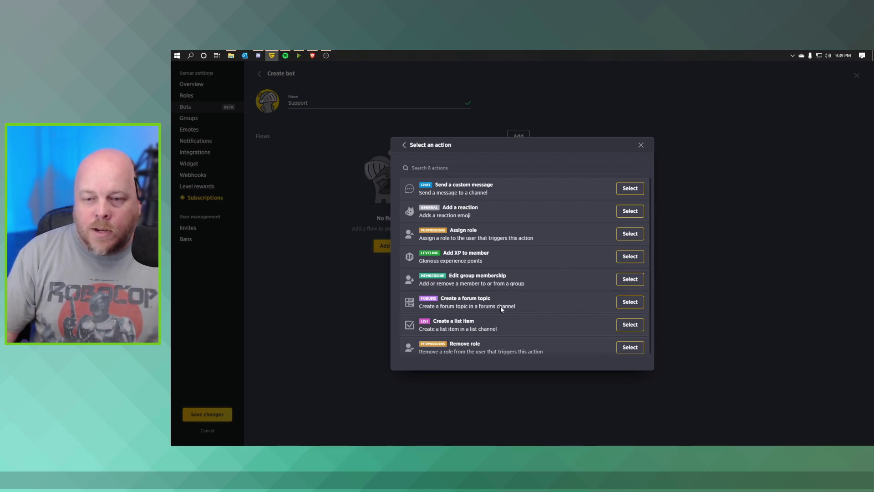
{"action": "left_click", "coordinate": [621, 191]}
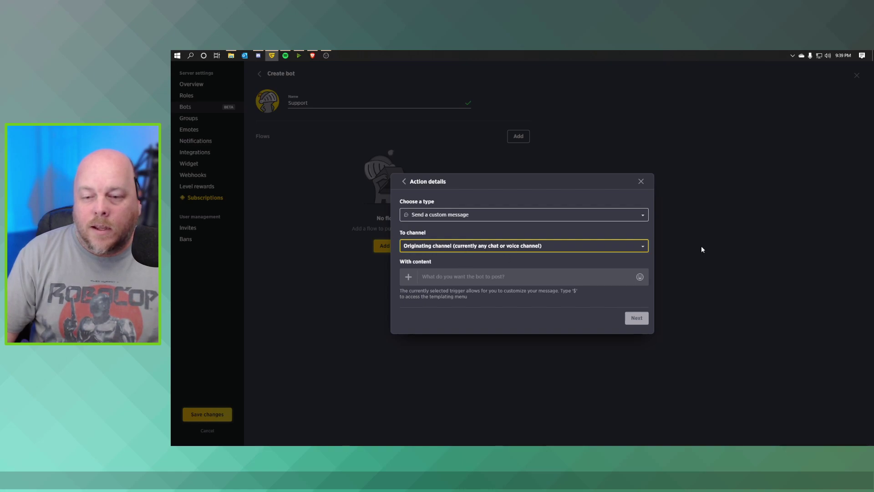
{"action": "left_click", "coordinate": [643, 246]}
{"action": "left_click", "coordinate": [435, 299]}
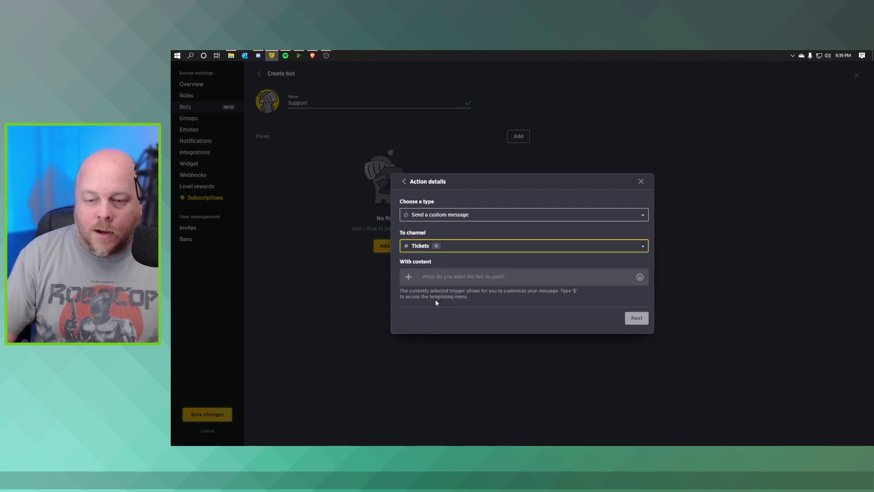
{"action": "left_click", "coordinate": [438, 278]}
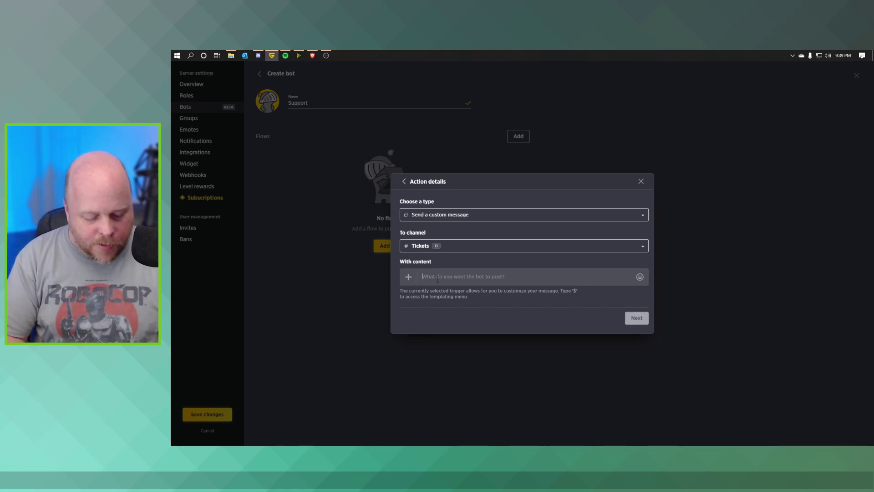
Step: Write the message '$TriggeringUser is looking for help with $TriggeringContent:Summary $TriggeringContent:Link'
{"action": "type", "text": "$"}
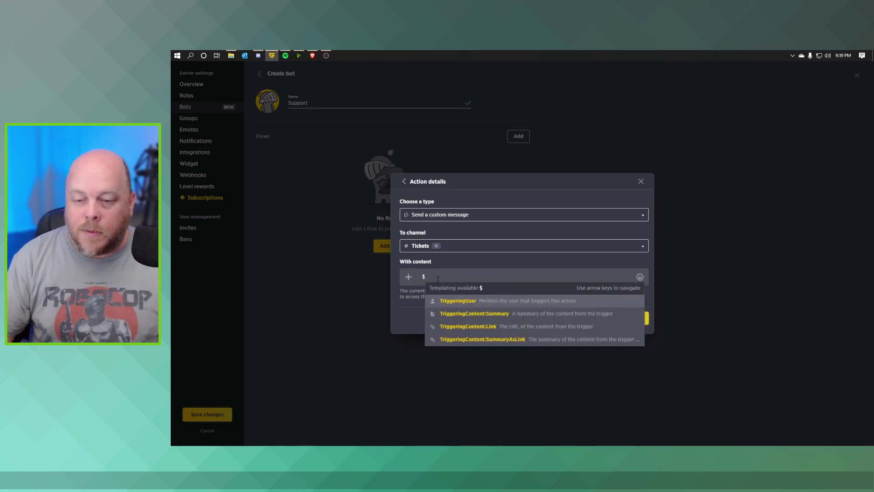
{"action": "left_click", "coordinate": [464, 303]}
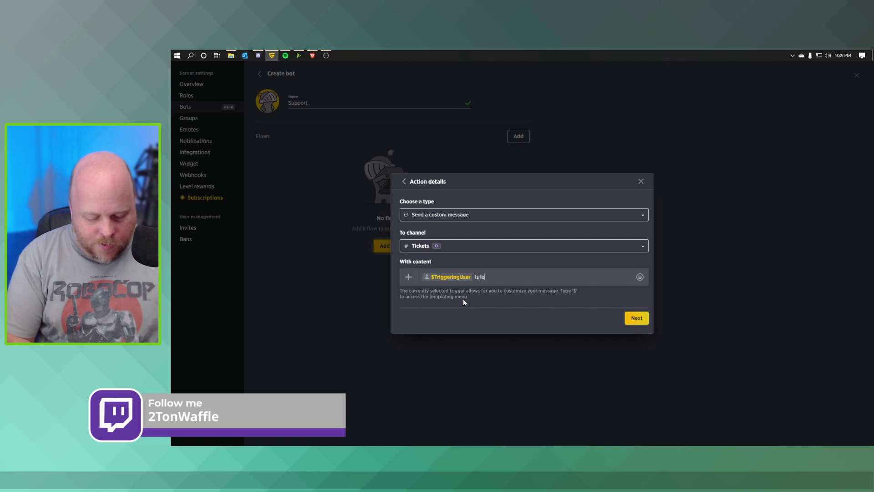
{"action": "type", "text": "oking for h"}
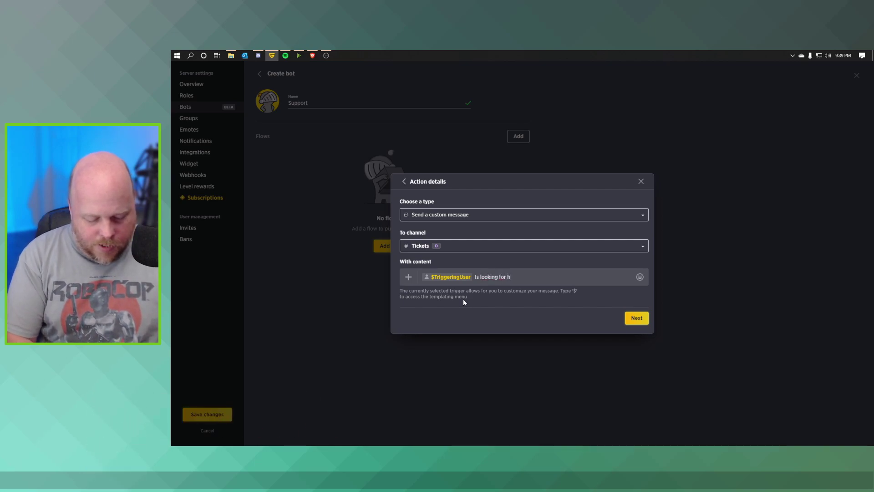
{"action": "type", "text": "elp with "}
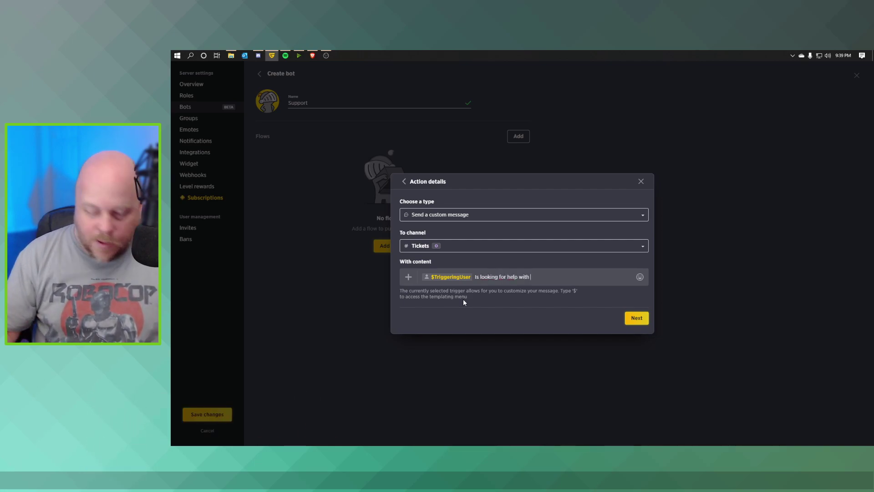
{"action": "type", "text": "$"}
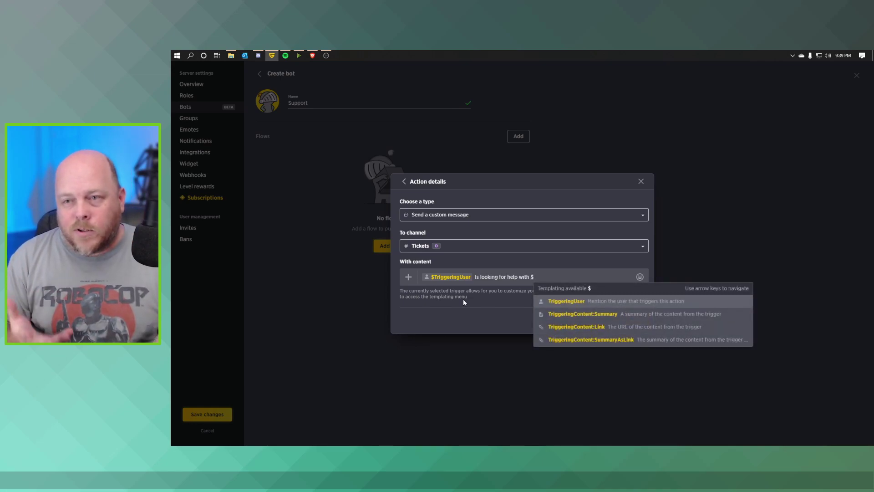
{"action": "left_click", "coordinate": [579, 315]}
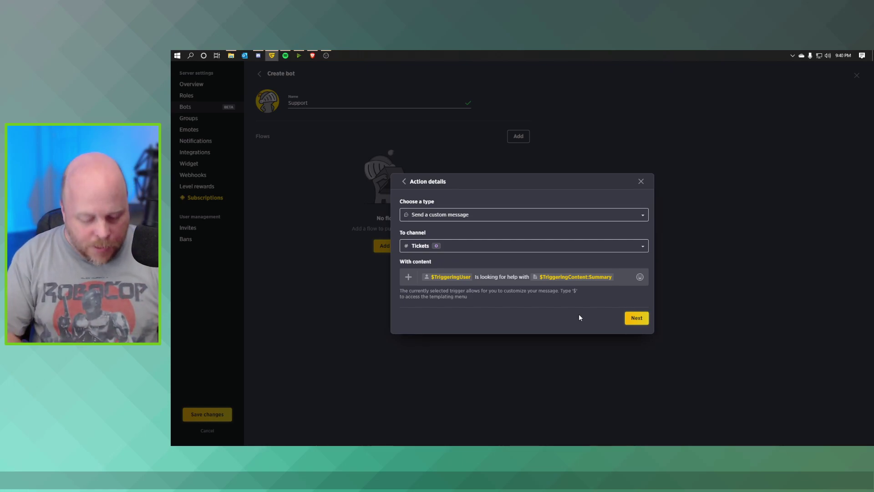
{"action": "type", "text": " $"}
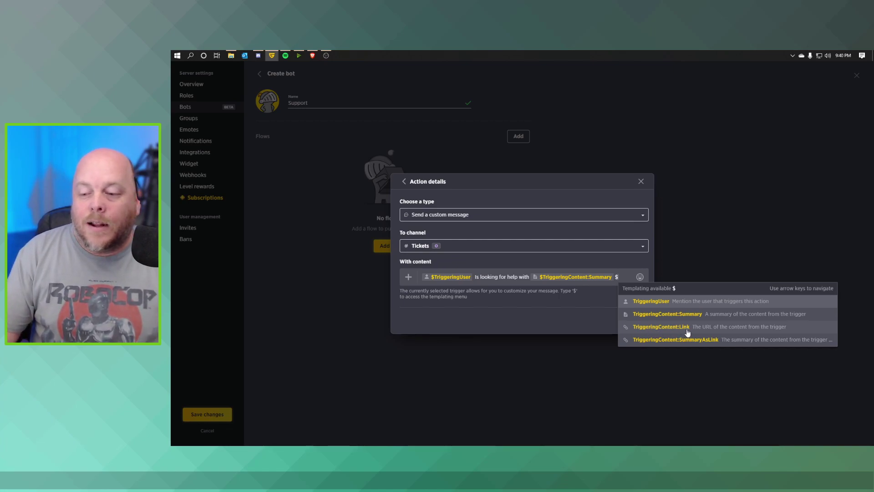
{"action": "left_click", "coordinate": [730, 327]}
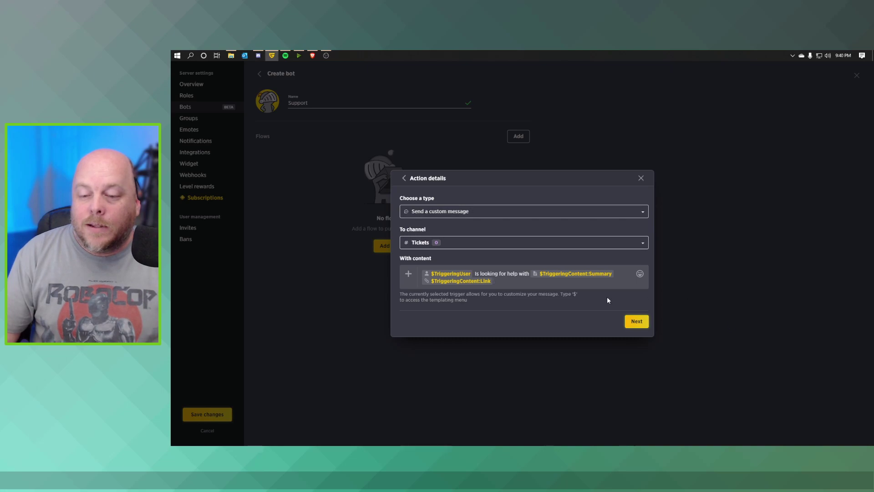
{"action": "left_click", "coordinate": [645, 322]}
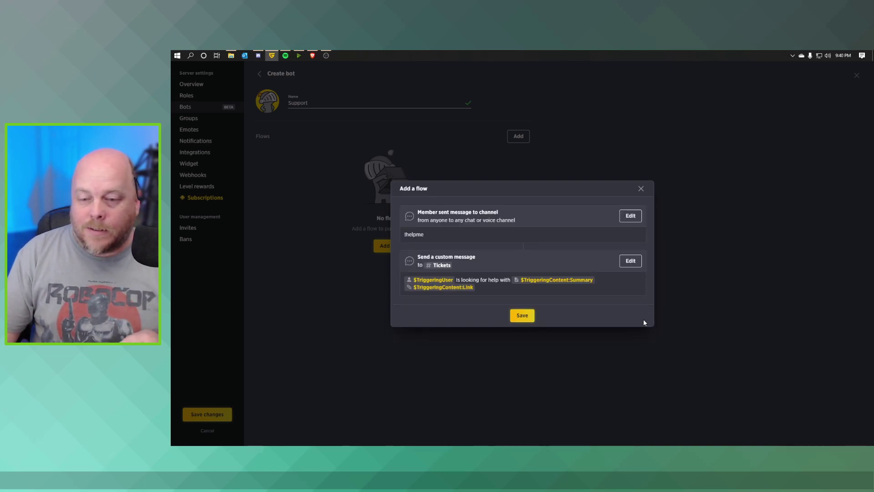
Step: Save the Tickets flow and start a second flow for the Support bot
{"action": "left_click", "coordinate": [519, 317]}
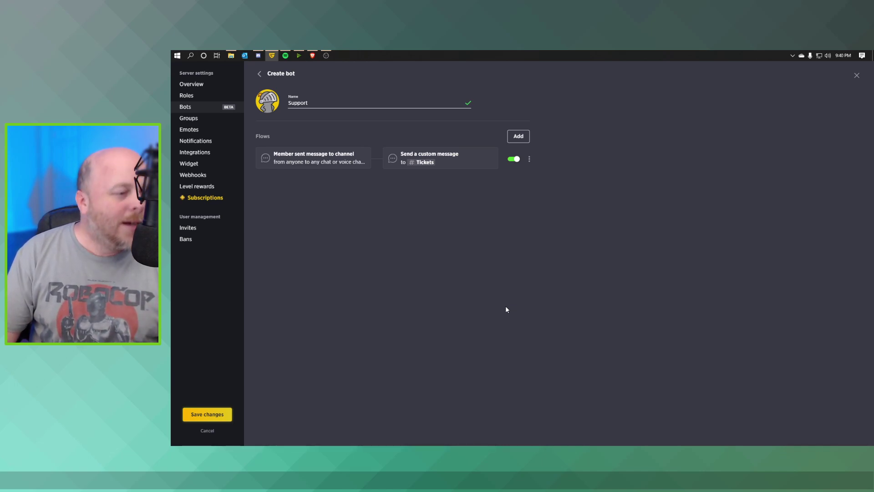
{"action": "left_click", "coordinate": [523, 139]}
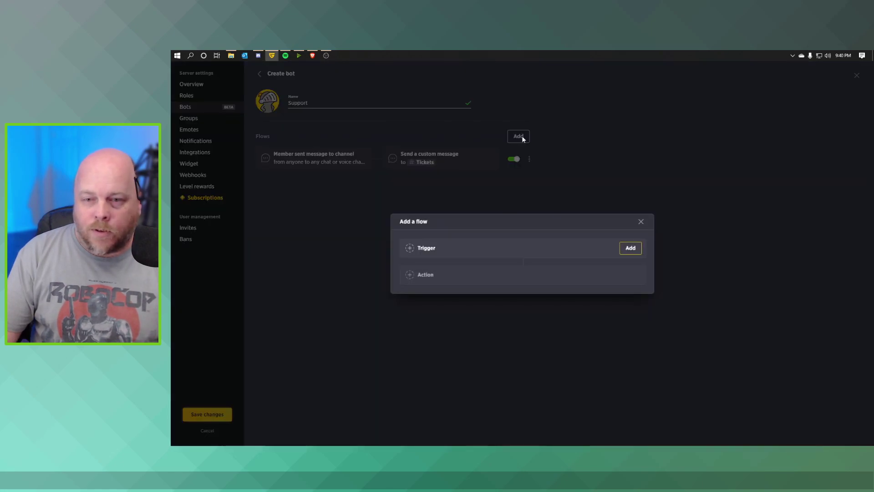
{"action": "left_click", "coordinate": [636, 248]}
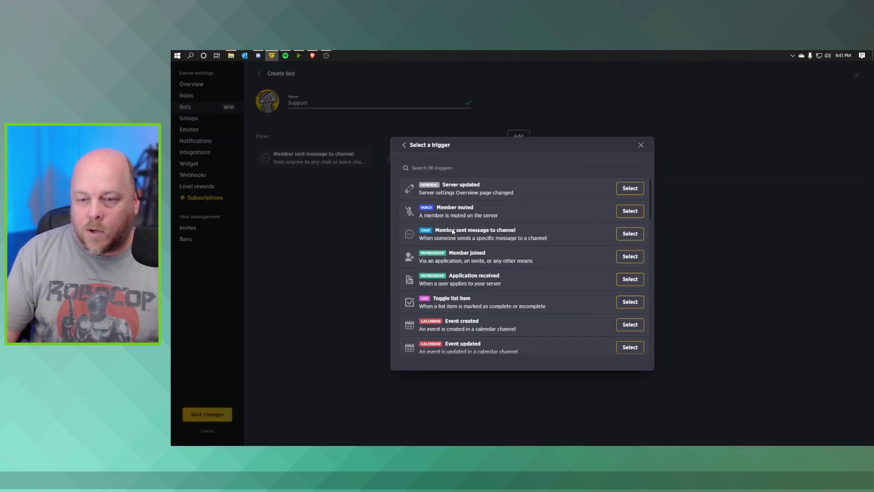
Step: Trigger the second flow on a member sending !helpme in a channel
{"action": "left_click", "coordinate": [631, 237]}
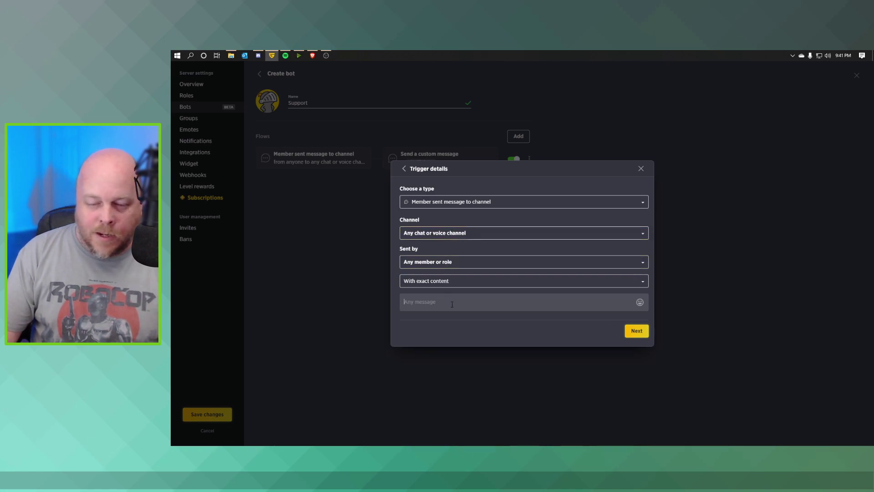
{"action": "type", "text": "!helpme"}
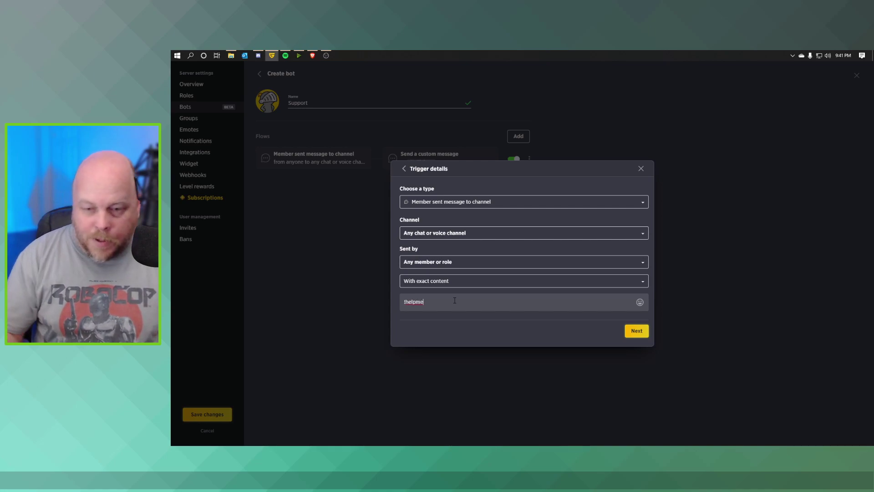
{"action": "left_click", "coordinate": [639, 334]}
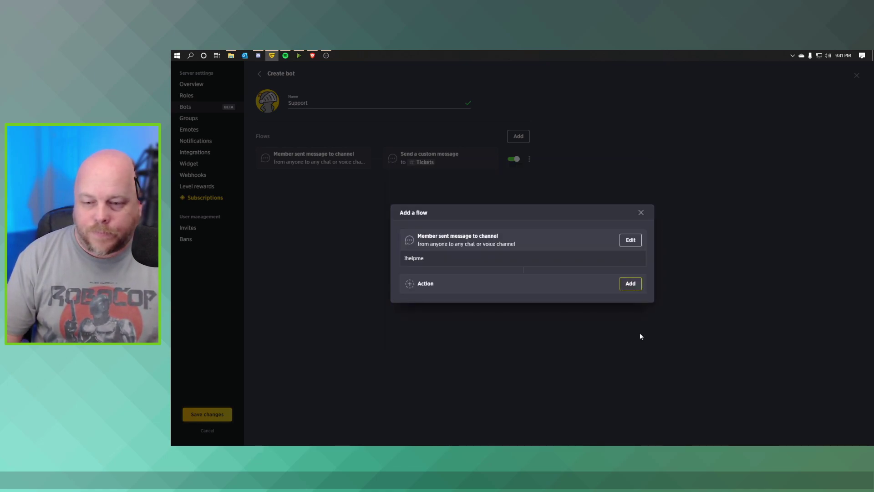
{"action": "left_click", "coordinate": [629, 284]}
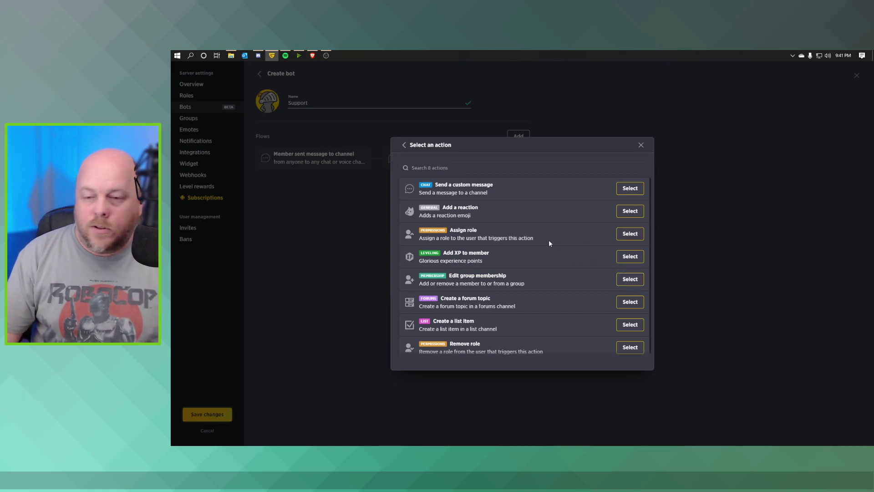
Step: Make the action a custom reply beginning 'Thank you $TriggeringUser'
{"action": "left_click", "coordinate": [624, 191]}
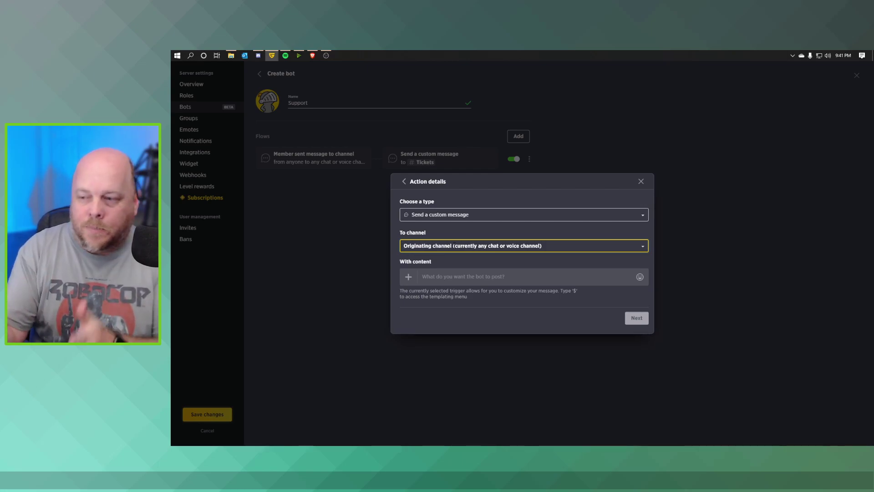
{"action": "left_click", "coordinate": [456, 281]}
{"action": "type", "text": "Thank you"}
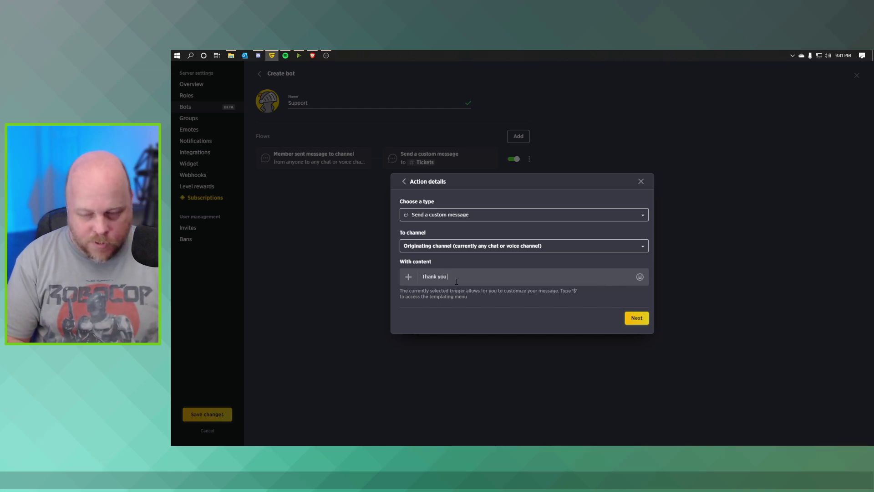
{"action": "type", "text": " $"}
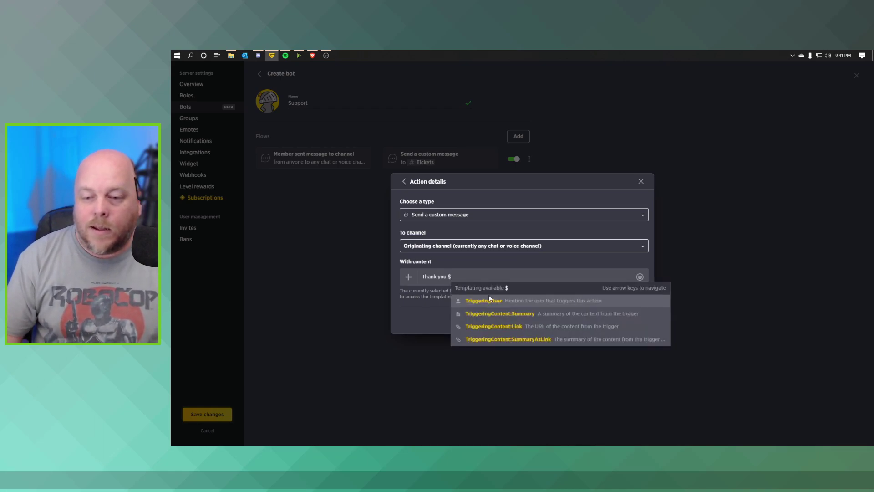
{"action": "left_click", "coordinate": [488, 301]}
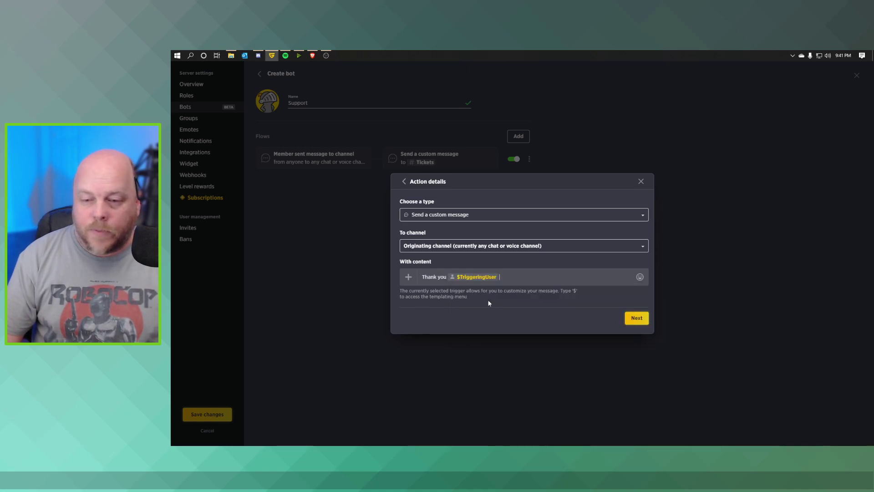
{"action": "type", "text": "we'l"}
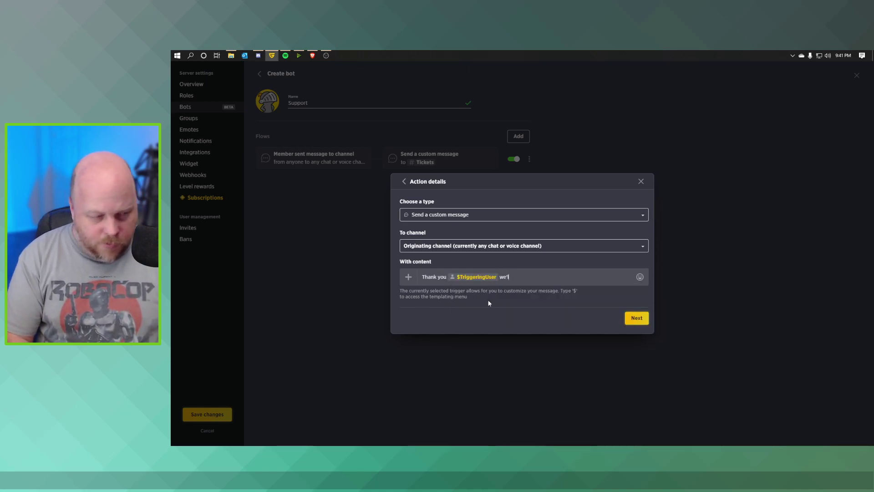
{"action": "type", "text": "l let the "}
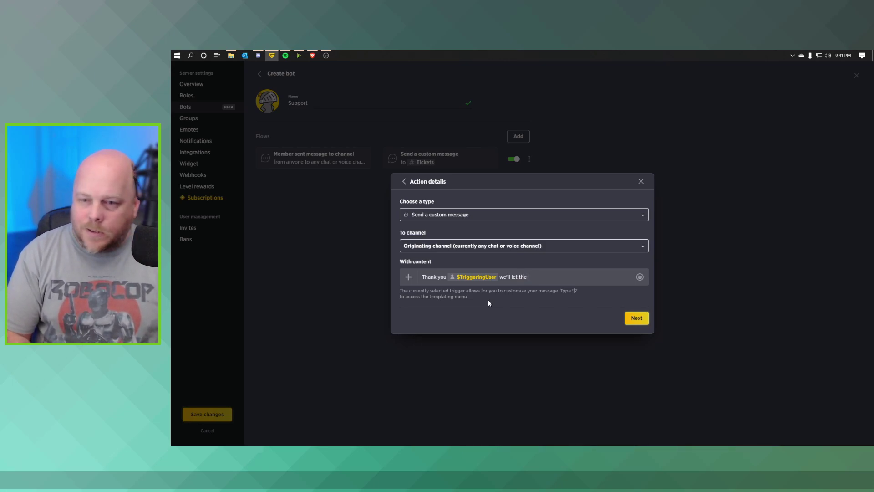
{"action": "type", "text": "#"}
{"action": "key", "text": "BackSpace"}
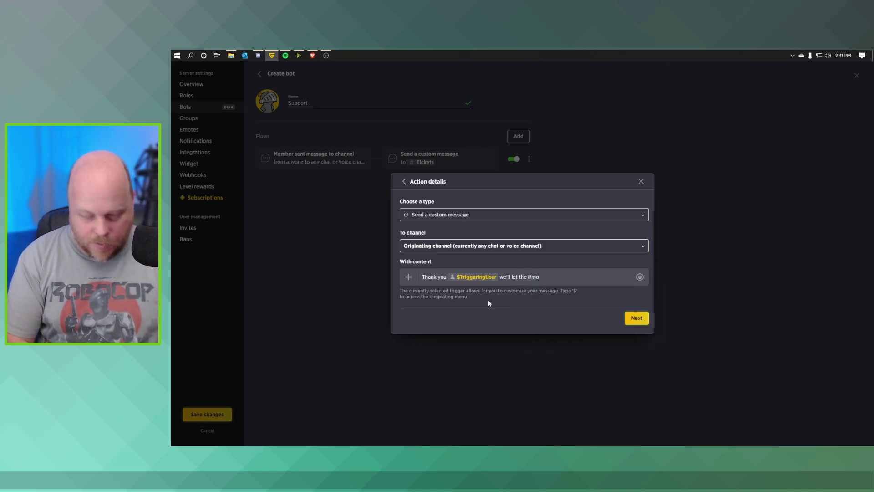
{"action": "type", "text": "#"}
{"action": "key", "text": "BackSpace"}
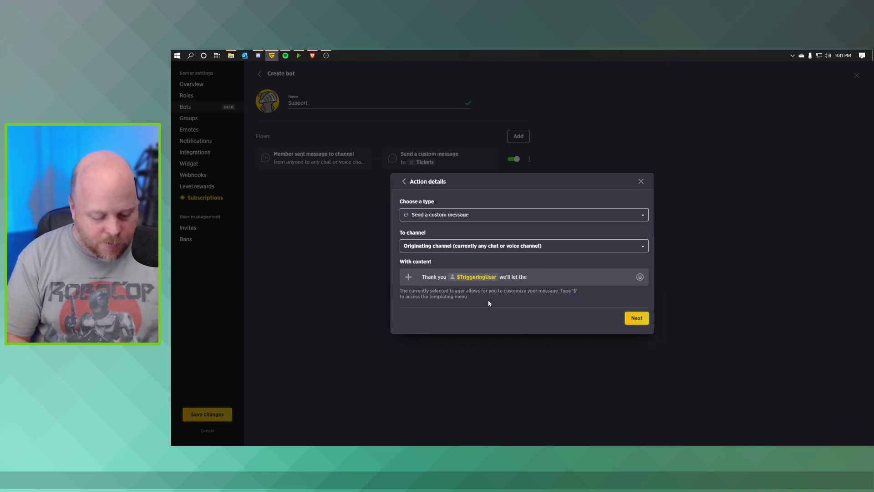
{"action": "type", "text": "@m"}
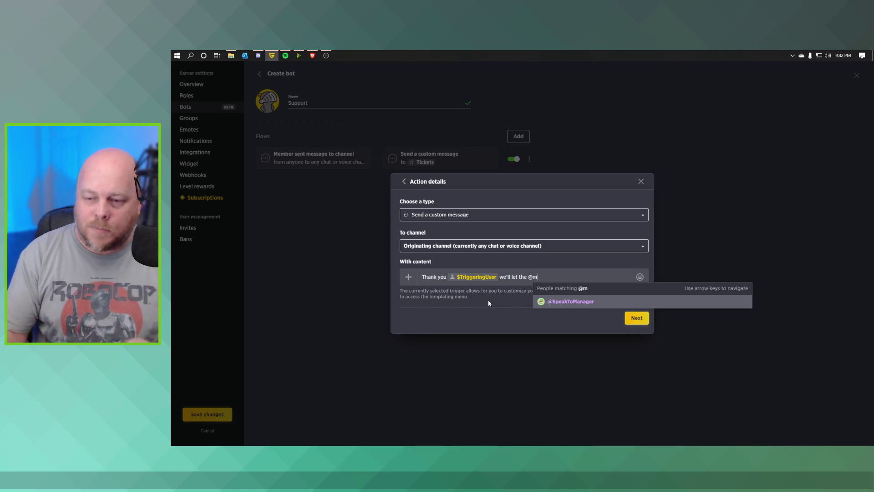
{"action": "left_click", "coordinate": [572, 305]}
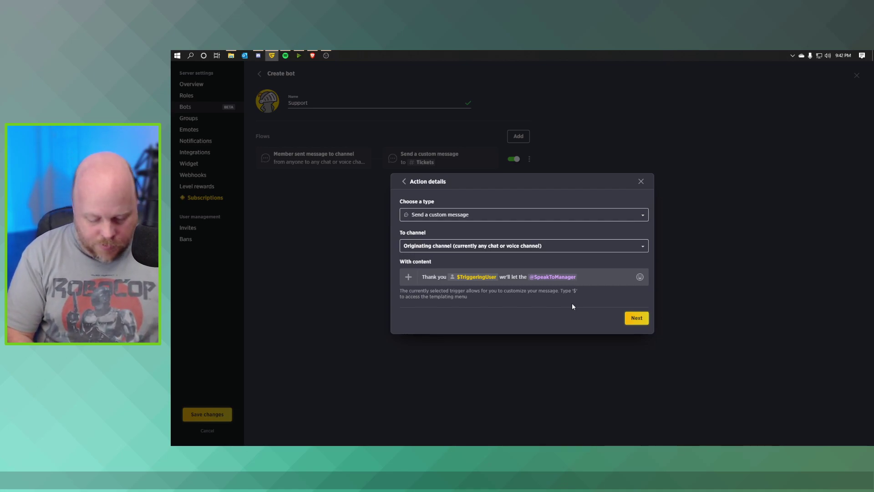
{"action": "type", "text": "and wsom"}
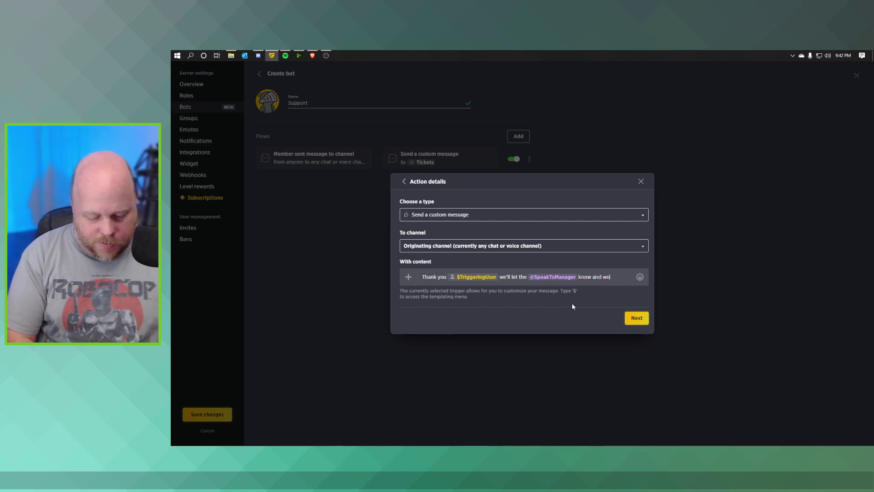
{"action": "key", "text": "BackSpace"}
{"action": "key", "text": "BackSpace"}
{"action": "key", "text": "BackSpace"}
{"action": "type", "text": "someone"}
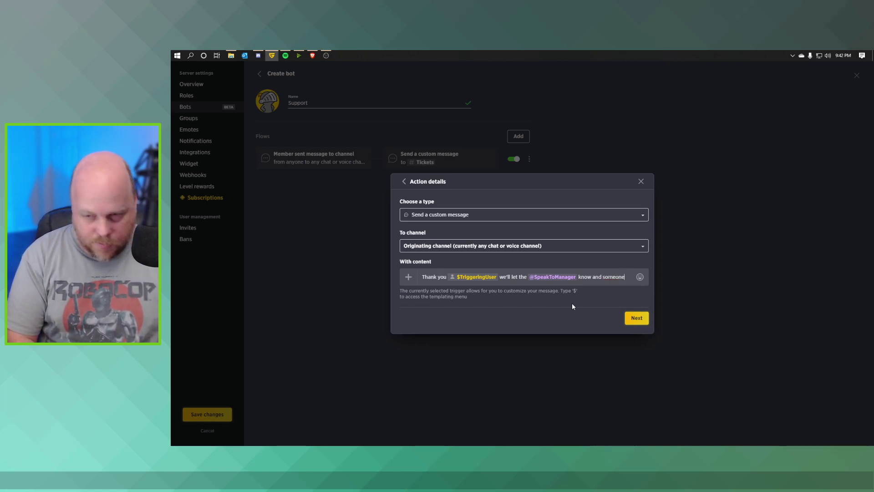
{"action": "type", "text": " will"}
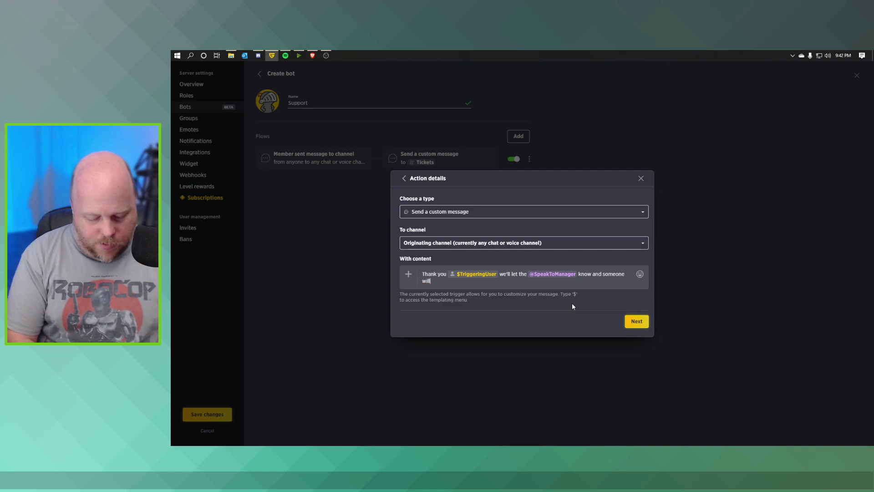
{"action": "type", "text": " be by s"}
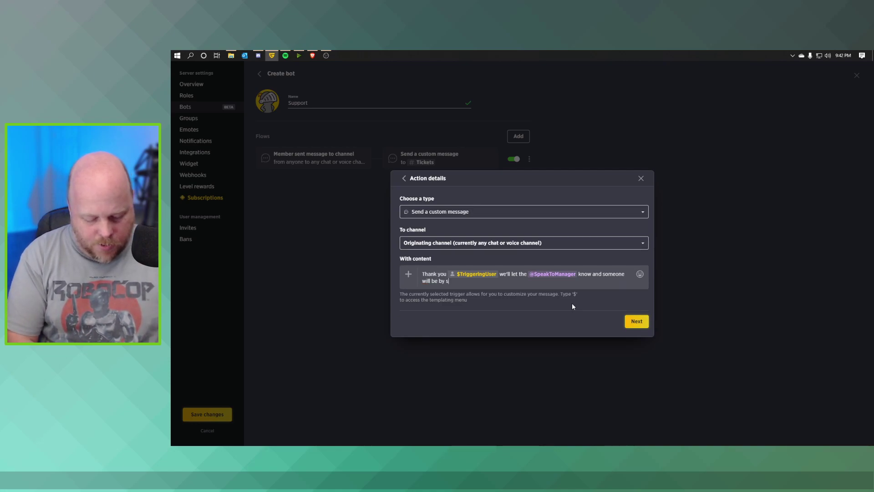
{"action": "type", "text": "hortly."}
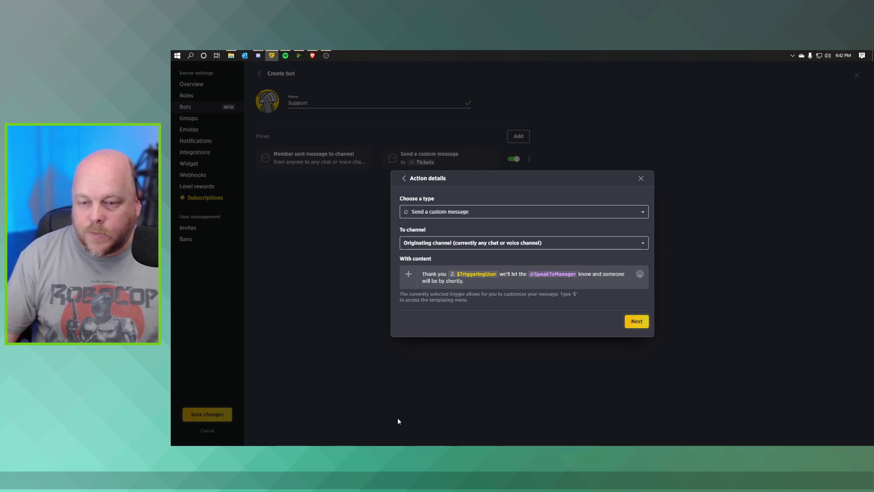
{"action": "left_click", "coordinate": [644, 326]}
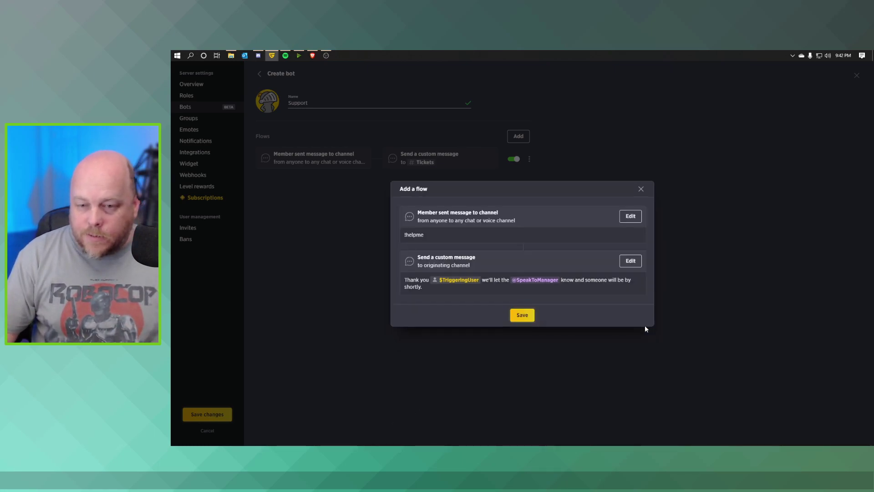
Step: Save the reply flow and the Support bot's changes, then leave settings
{"action": "left_click", "coordinate": [523, 315]}
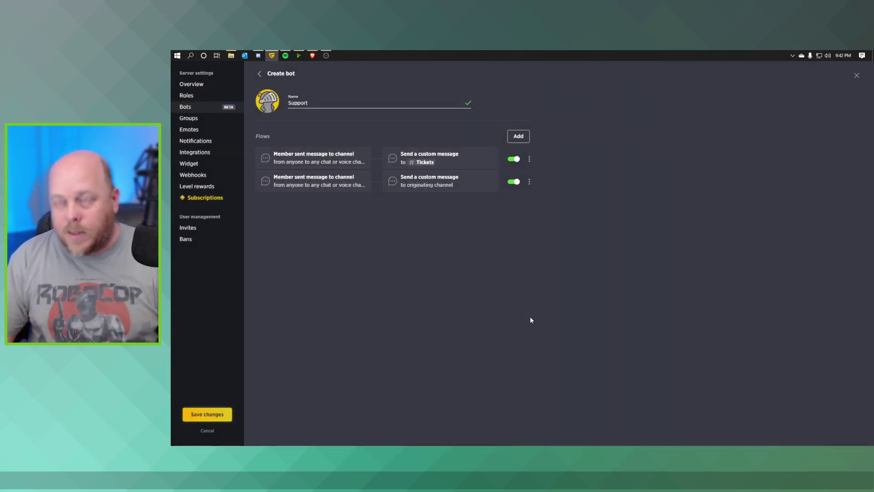
{"action": "left_click", "coordinate": [206, 416]}
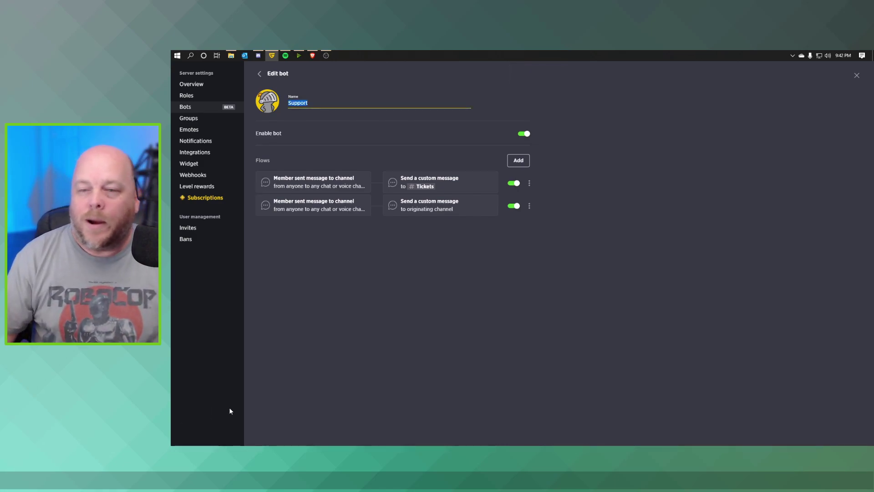
{"action": "left_click", "coordinate": [856, 76]}
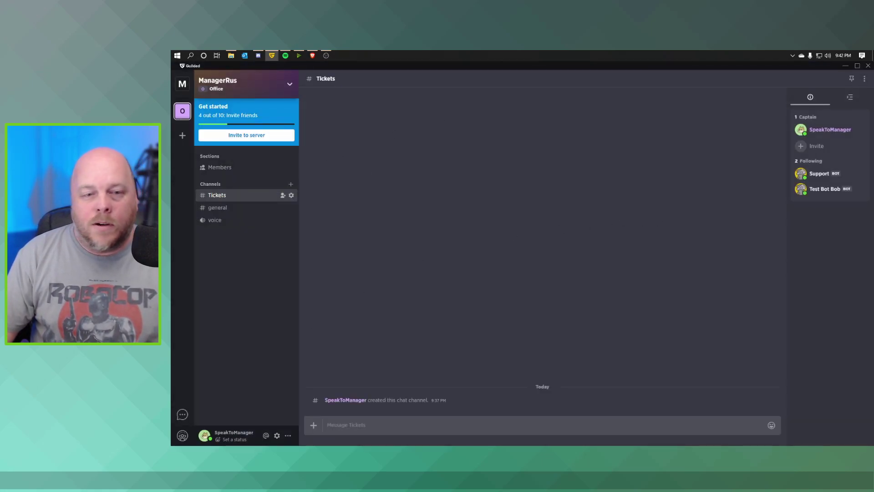
Step: Post '!helpme I need help with avatars' in #general as a test
{"action": "left_click", "coordinate": [183, 84]}
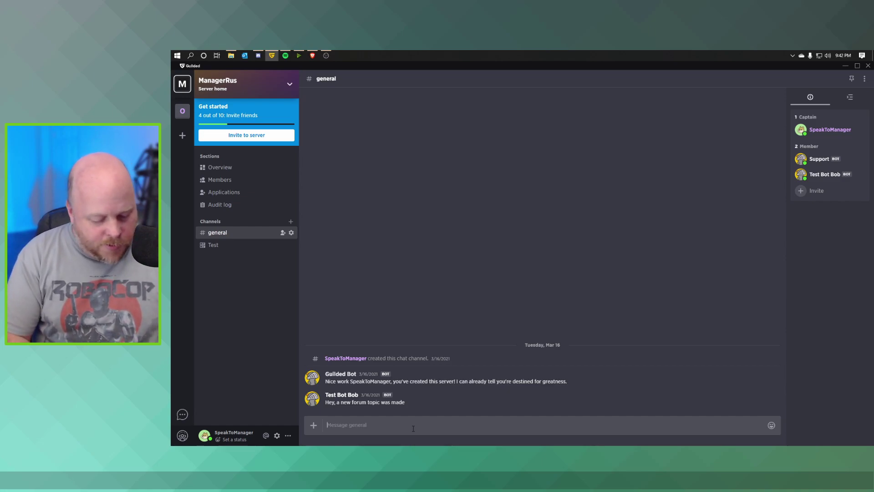
{"action": "type", "text": "!helpme I need hel"}
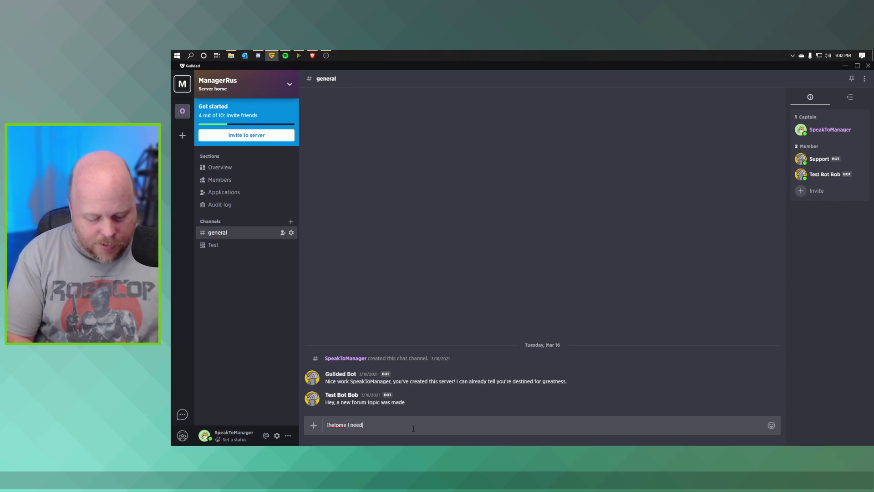
{"action": "type", "text": "p with avata"}
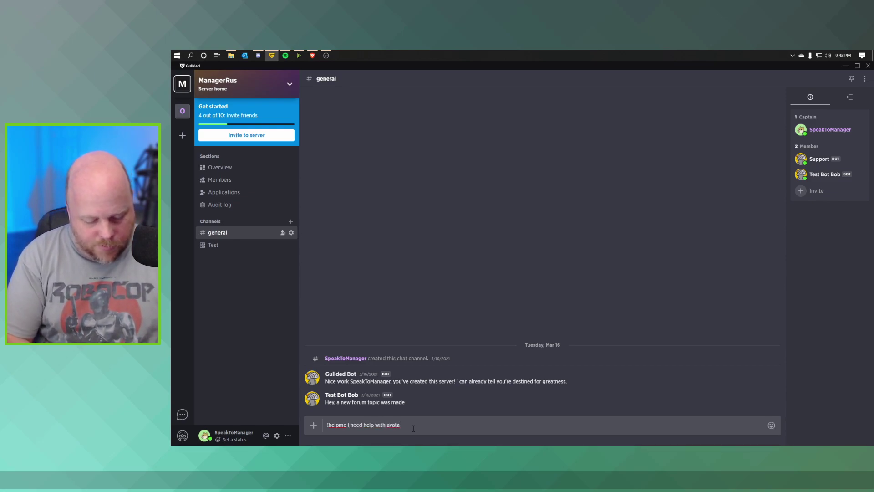
{"action": "type", "text": "rs"}
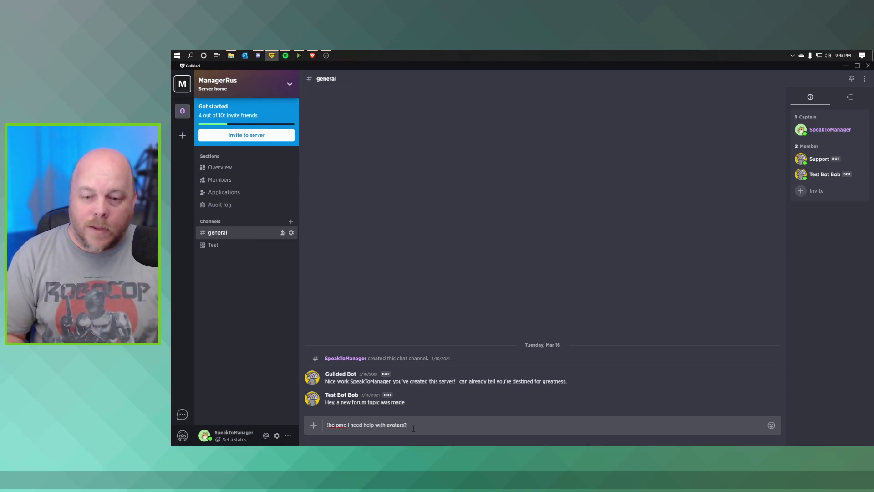
{"action": "key", "text": "Return"}
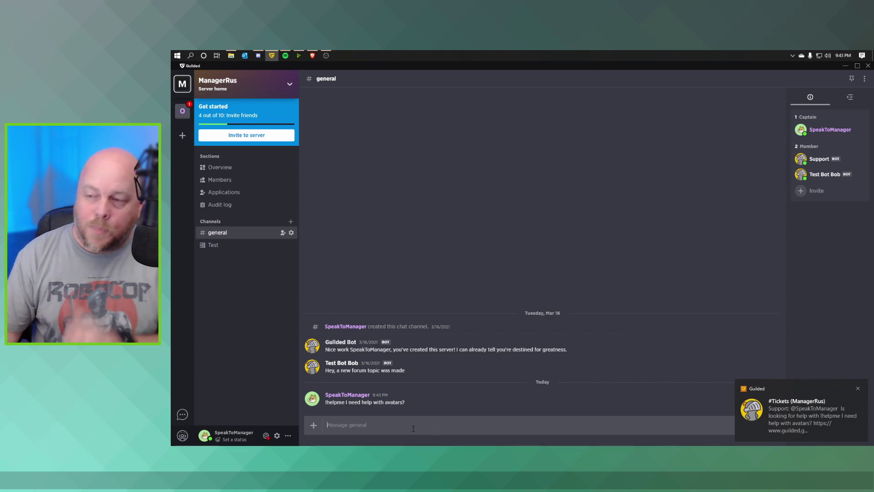
{"action": "left_click", "coordinate": [178, 114]}
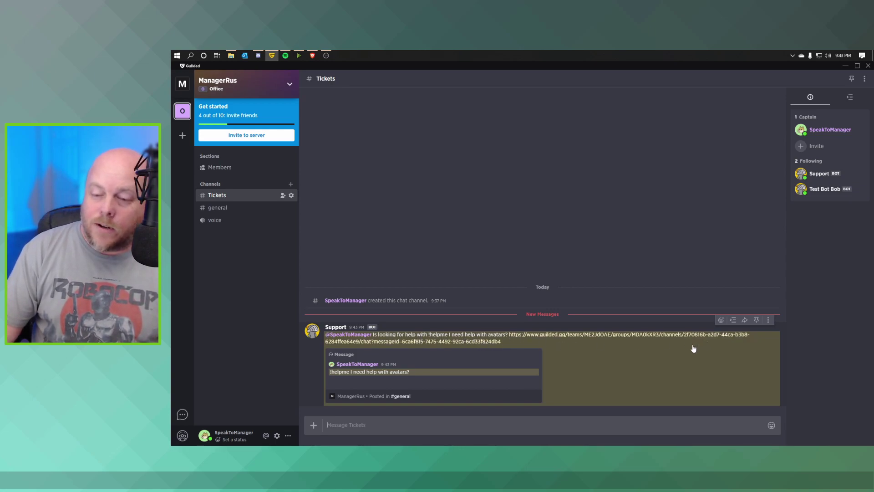
{"action": "left_click", "coordinate": [424, 379]}
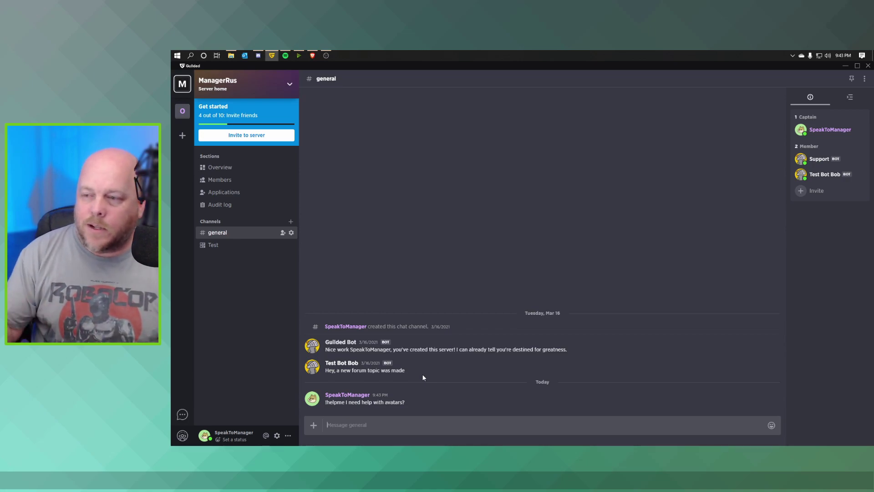
Step: Go to the server's Bots settings and start editing the Support bot
{"action": "left_click", "coordinate": [288, 84]}
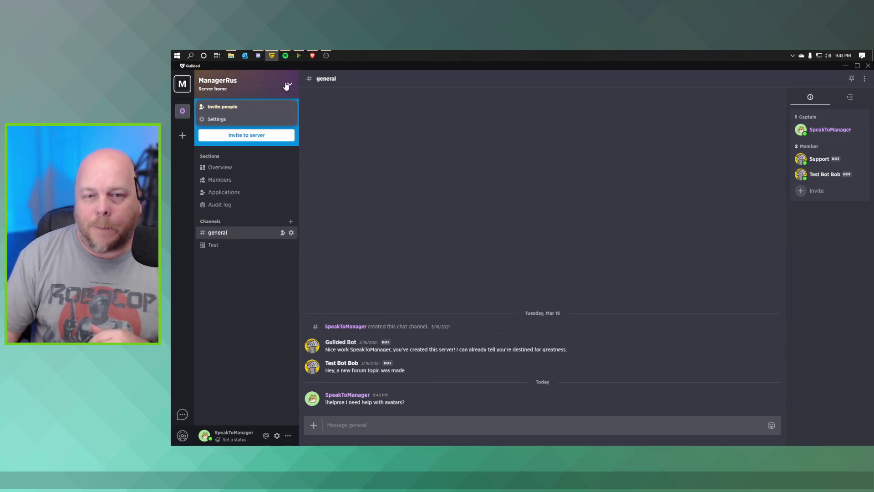
{"action": "left_click", "coordinate": [212, 120]}
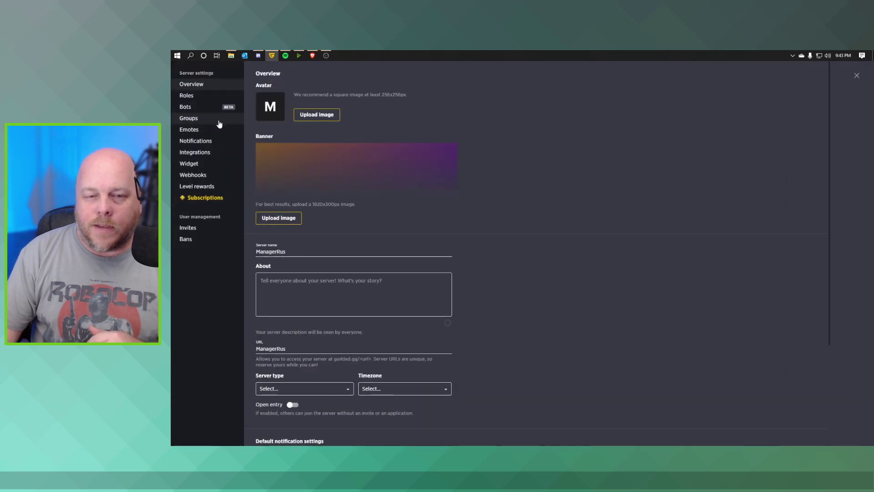
{"action": "left_click", "coordinate": [202, 110]}
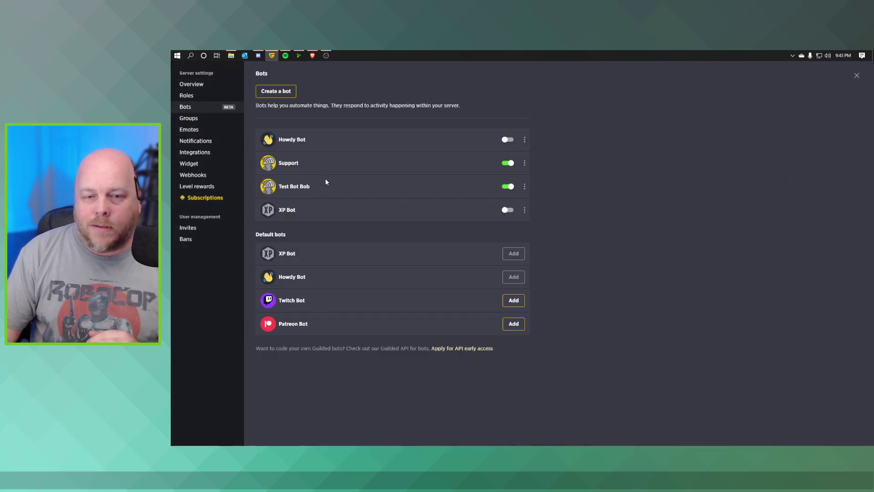
{"action": "left_click", "coordinate": [524, 163]}
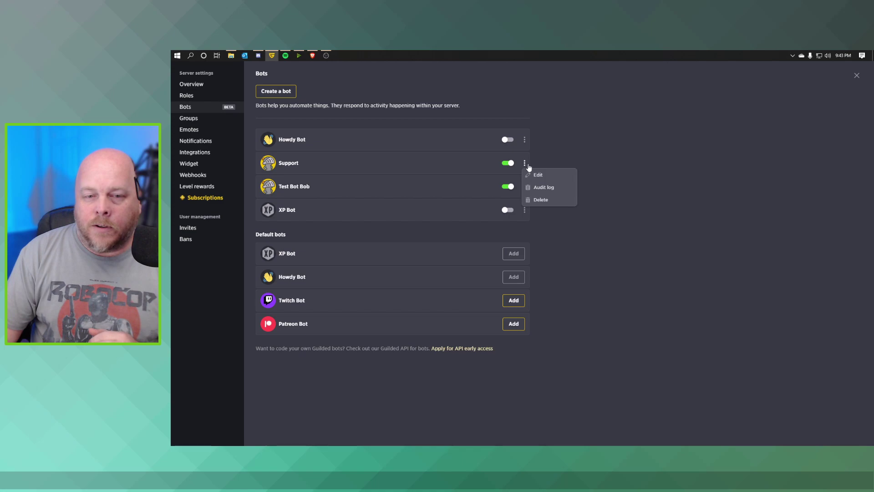
{"action": "left_click", "coordinate": [552, 178]}
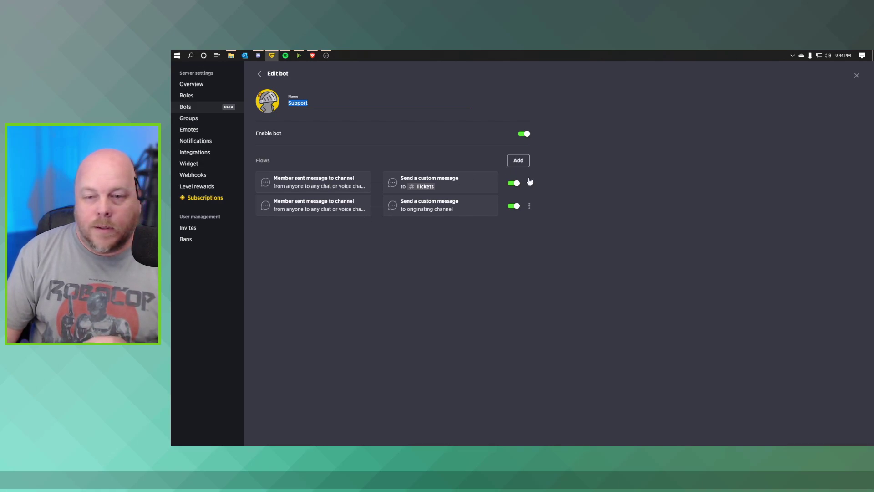
Step: Review the Support bot's second flow, then close it without changes
{"action": "left_click", "coordinate": [530, 208]}
{"action": "left_click", "coordinate": [530, 207]}
{"action": "left_click", "coordinate": [537, 215]}
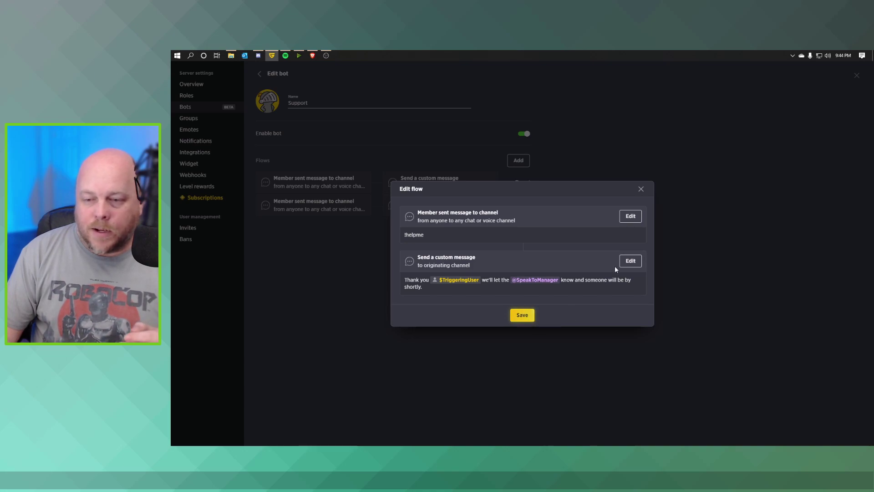
{"action": "left_click", "coordinate": [641, 189]}
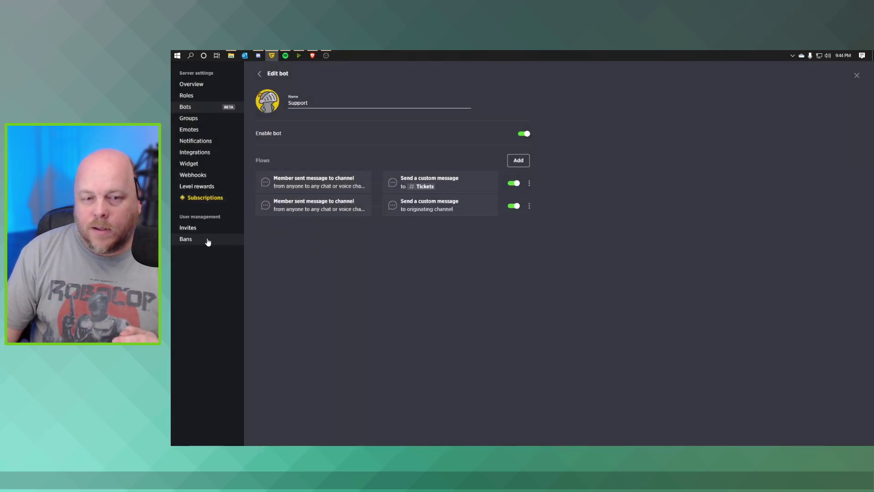
Step: Return to the general chat and open the server's Roles settings
{"action": "left_click", "coordinate": [857, 76]}
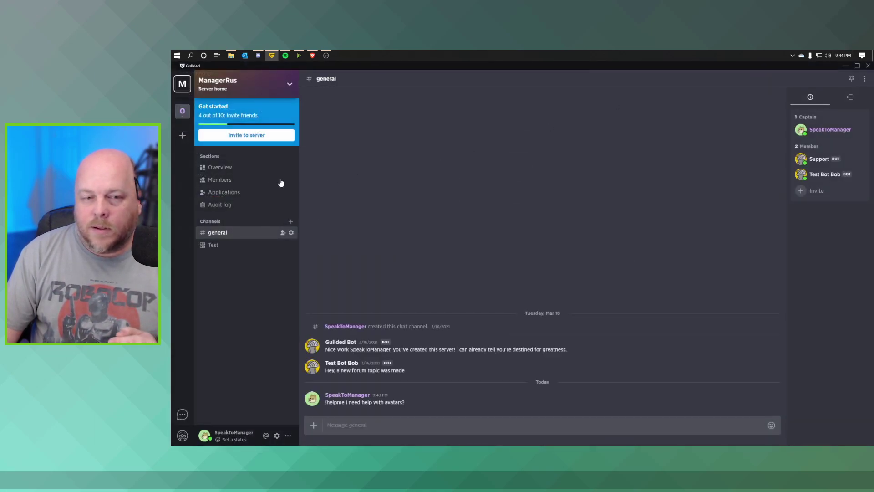
{"action": "left_click", "coordinate": [288, 85]}
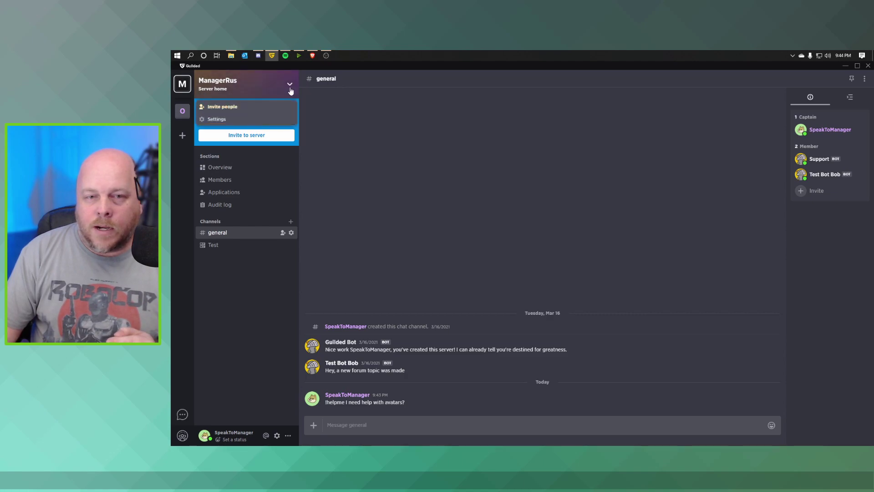
{"action": "left_click", "coordinate": [215, 118]}
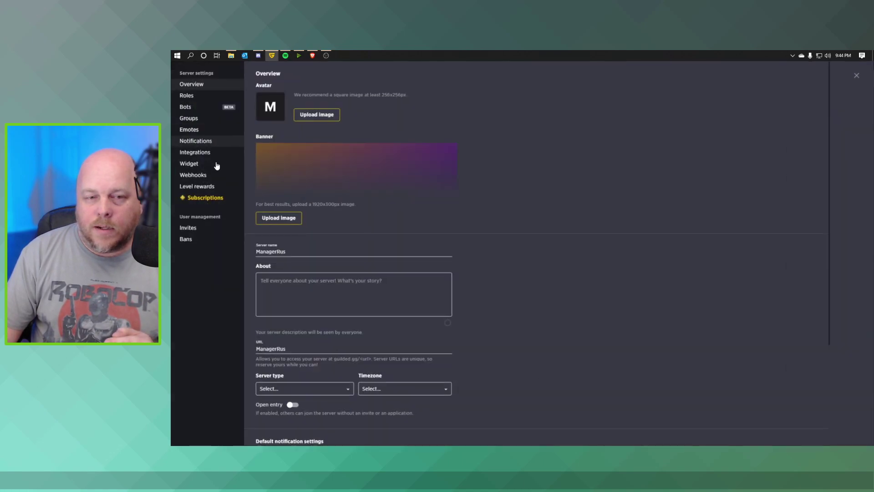
{"action": "left_click", "coordinate": [201, 118]}
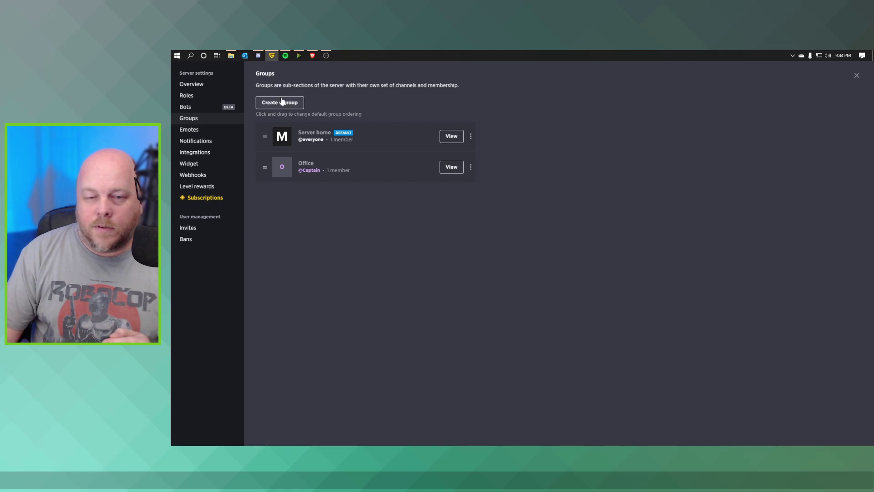
{"action": "left_click", "coordinate": [196, 96]}
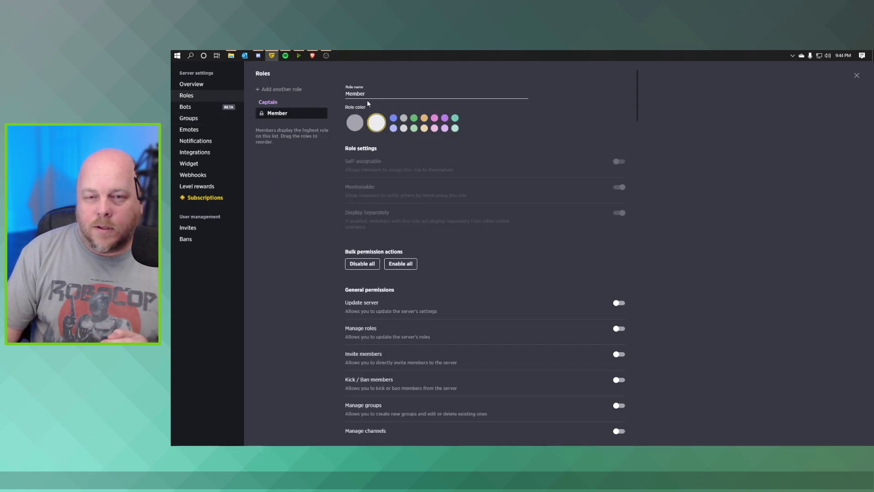
Step: Create a green role named Mod, save it, and show the Bots list
{"action": "left_click", "coordinate": [281, 90]}
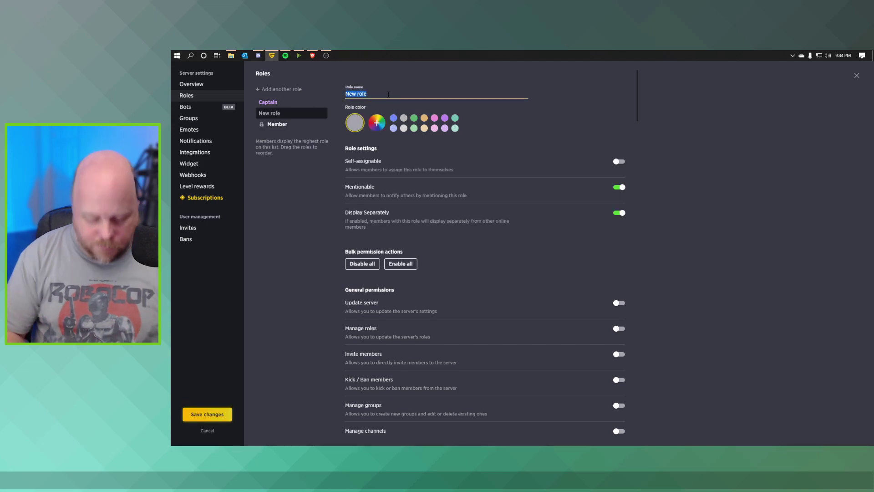
{"action": "type", "text": "Mod"}
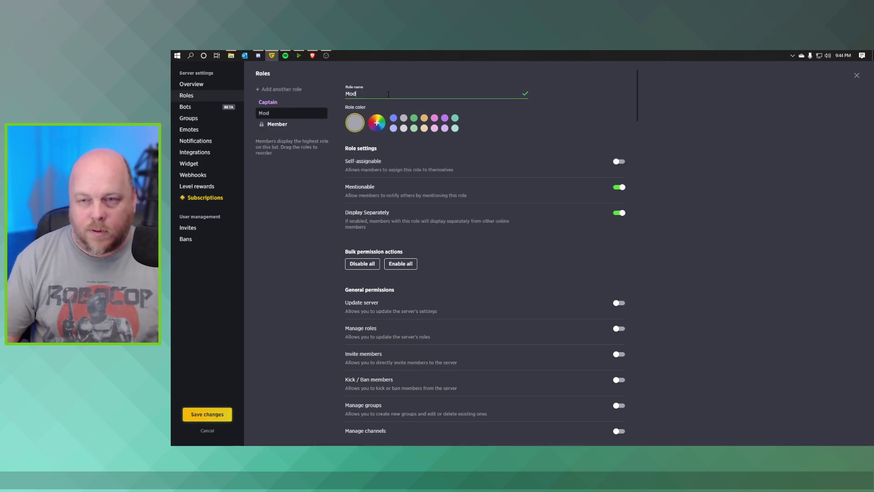
{"action": "left_click", "coordinate": [413, 119]}
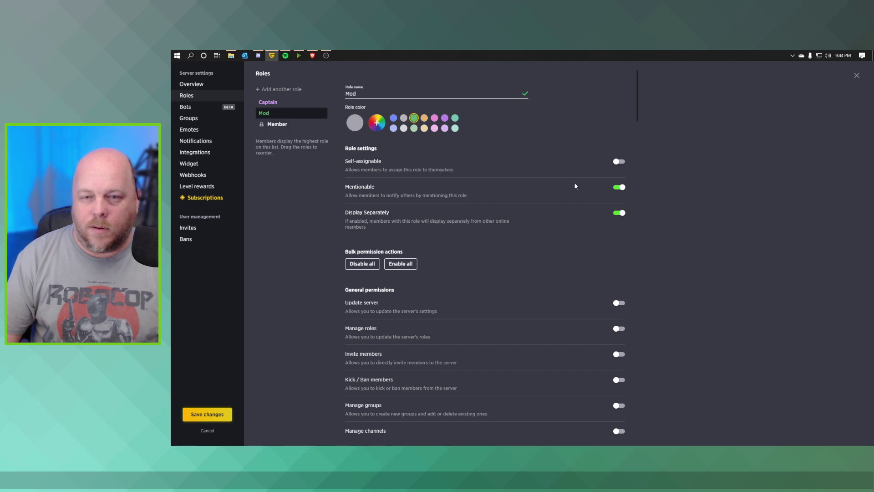
{"action": "left_click", "coordinate": [219, 416]}
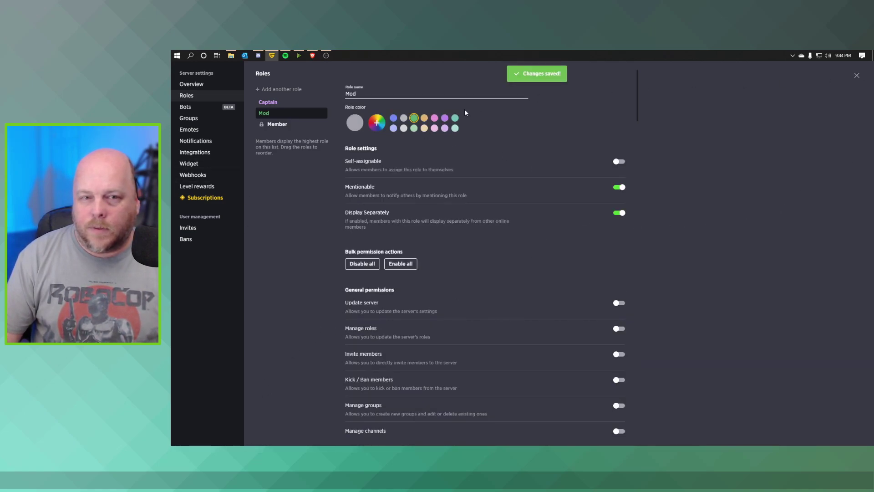
{"action": "left_click", "coordinate": [208, 111]}
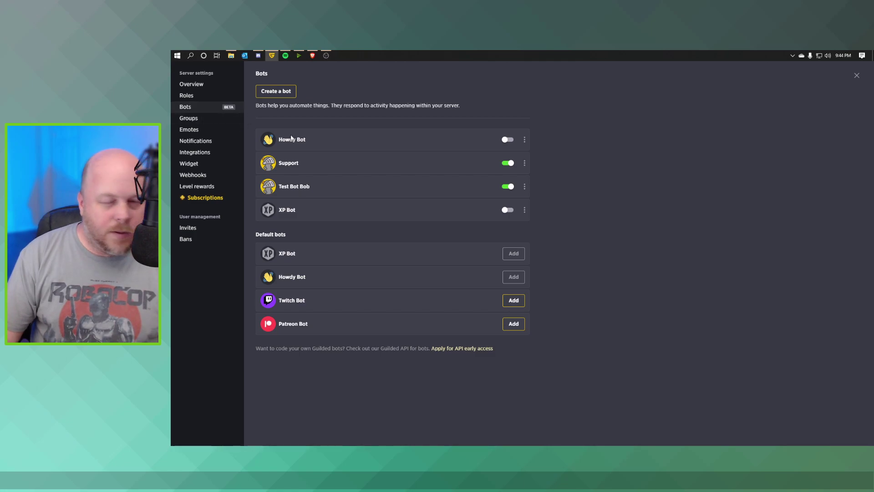
Step: Open the Support bot's second flow and edit its reply message action
{"action": "left_click", "coordinate": [524, 163]}
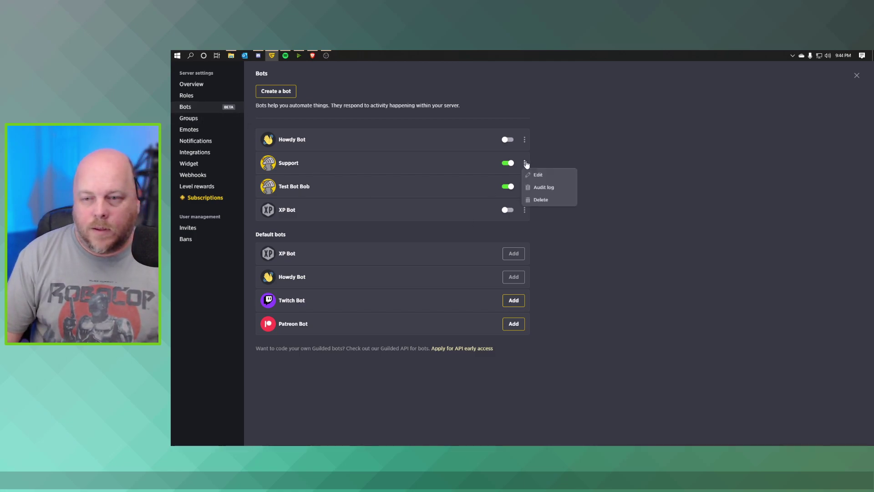
{"action": "left_click", "coordinate": [550, 178]}
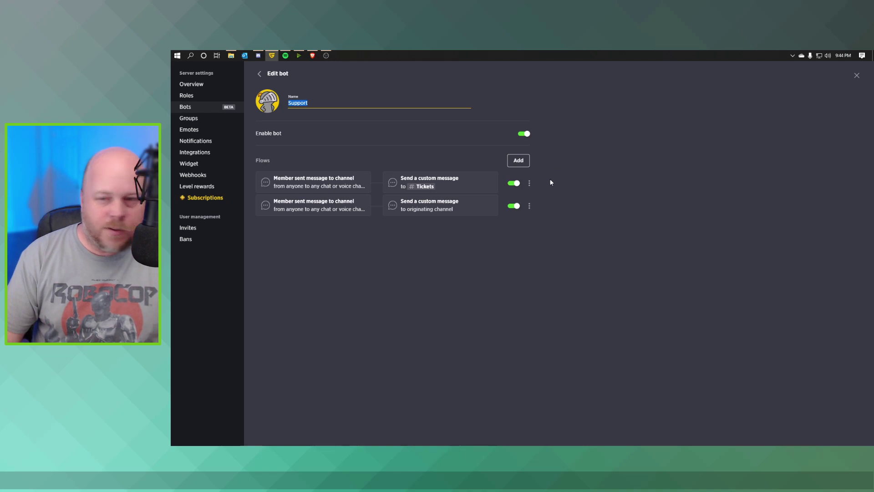
{"action": "left_click", "coordinate": [530, 205]}
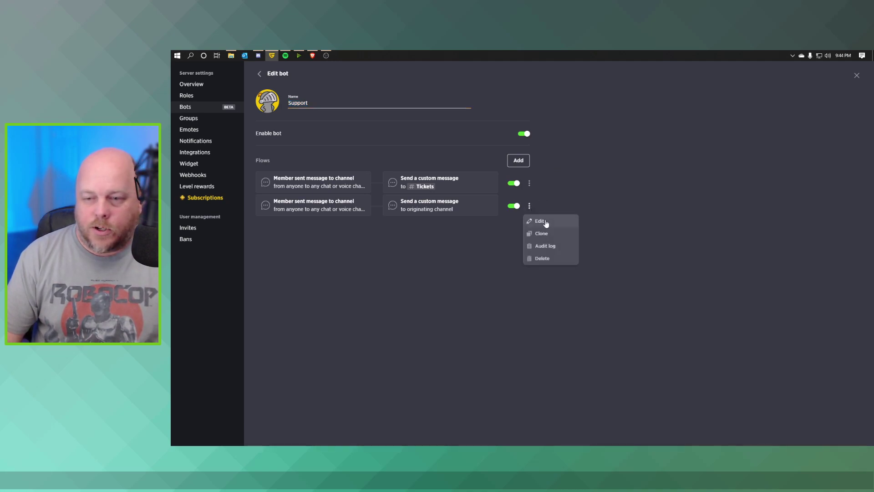
{"action": "left_click", "coordinate": [542, 221]}
{"action": "left_click", "coordinate": [533, 280]}
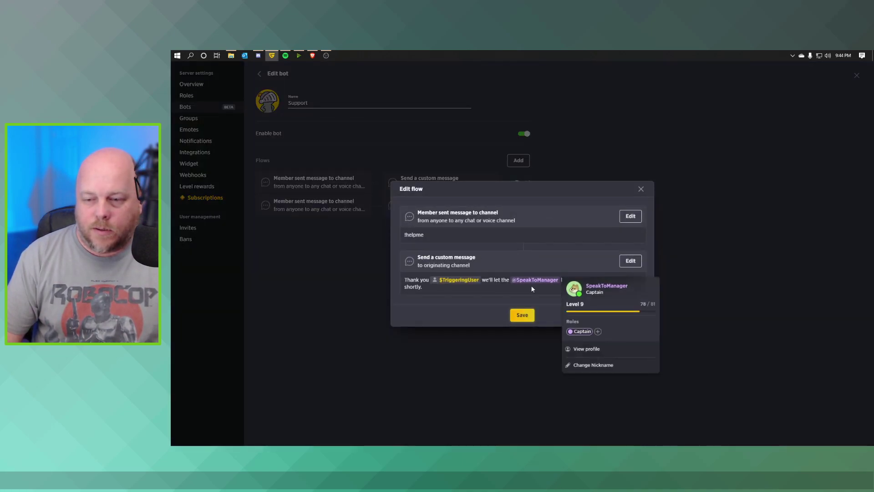
{"action": "left_click", "coordinate": [531, 285]}
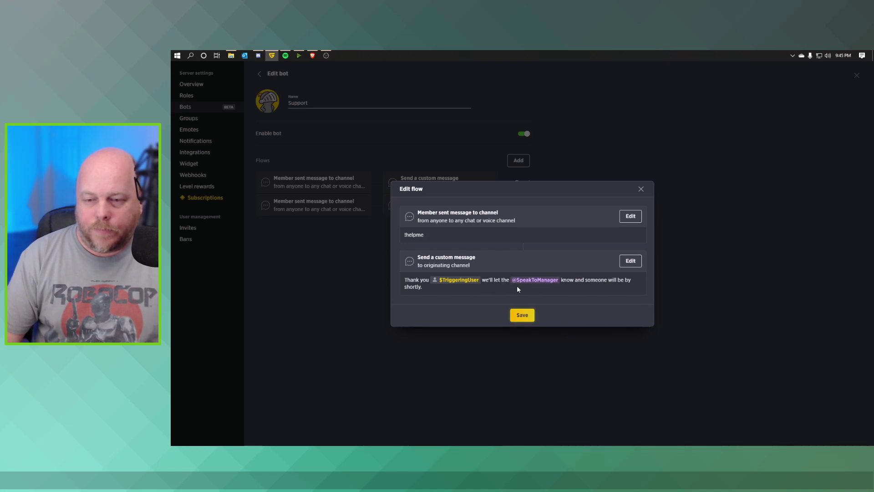
{"action": "left_click", "coordinate": [632, 262]}
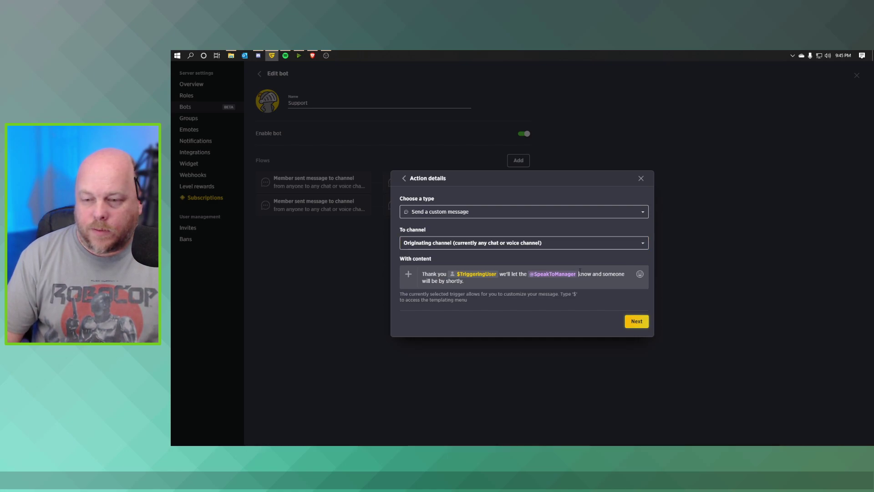
{"action": "key", "text": "BackSpace"}
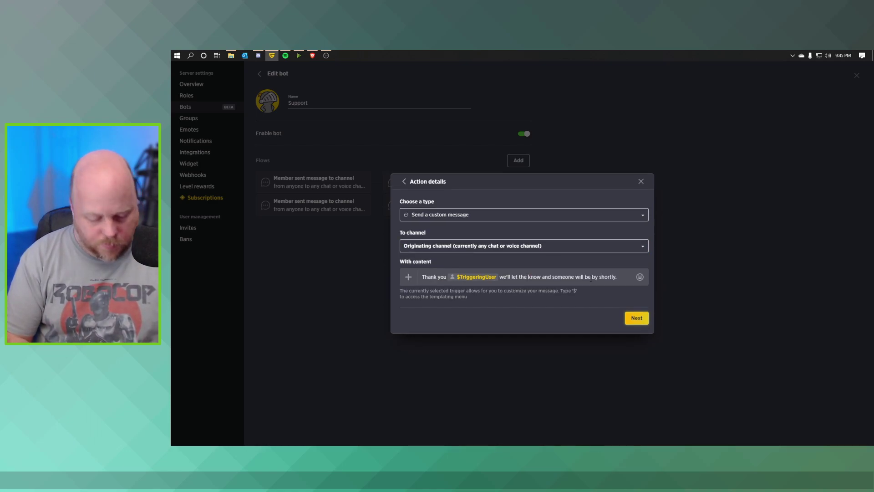
{"action": "type", "text": "$"}
{"action": "key", "text": "BackSpace"}
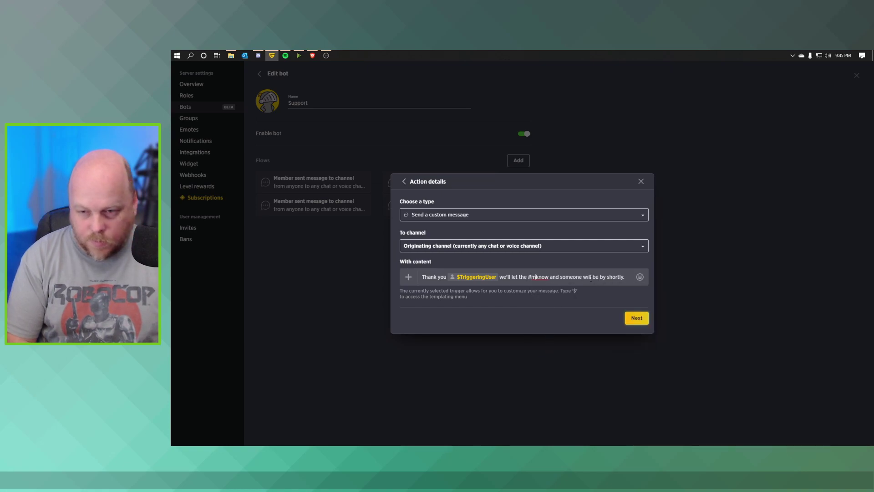
{"action": "type", "text": "$"}
{"action": "key", "text": "BackSpace"}
{"action": "type", "text": "@"}
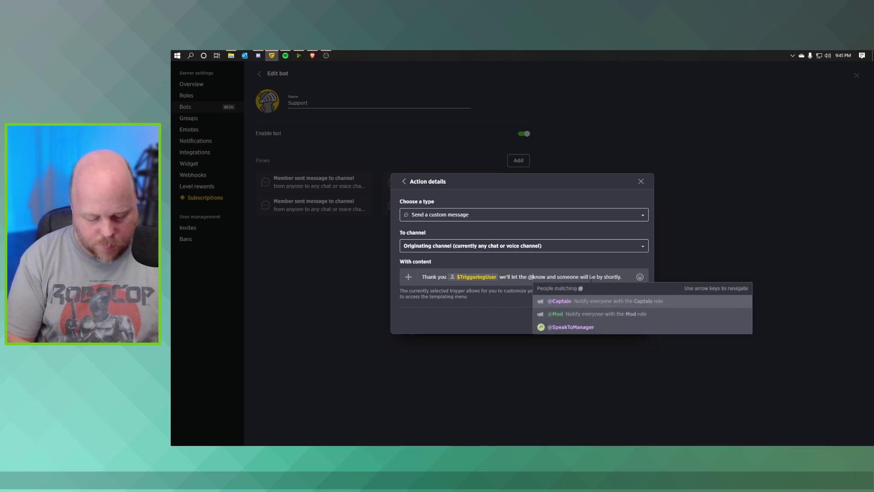
{"action": "key", "text": "Return"}
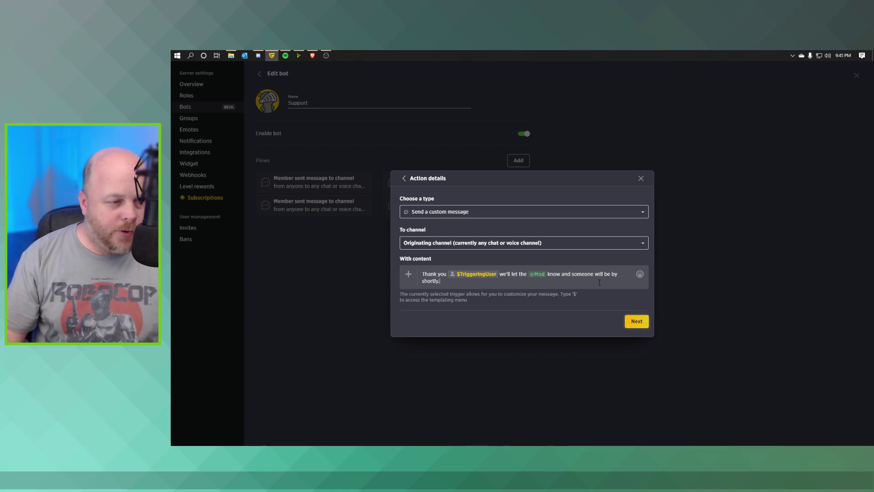
Step: Keep the custom message action, then save the flow and the Support bot
{"action": "left_click", "coordinate": [458, 213]}
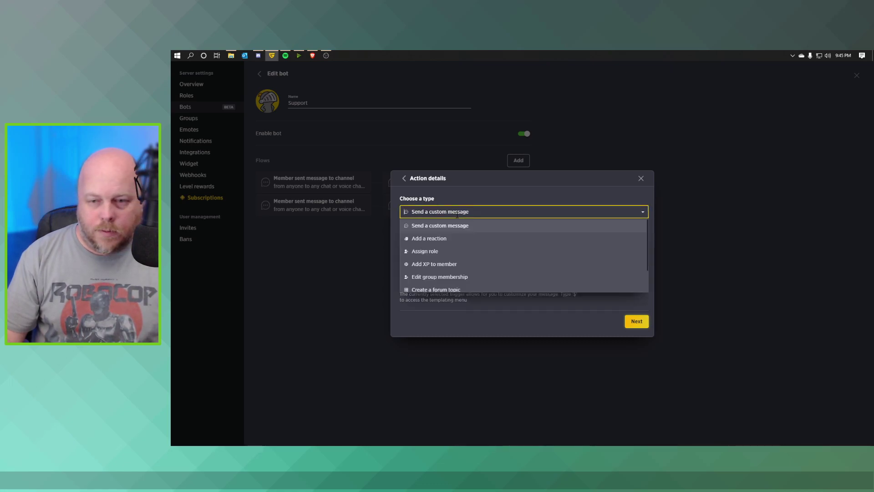
{"action": "left_click", "coordinate": [515, 226]}
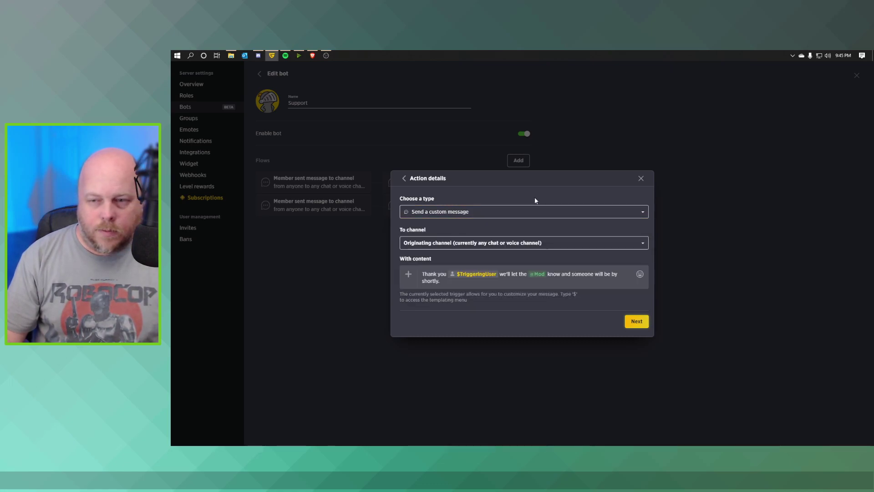
{"action": "left_click", "coordinate": [635, 321]}
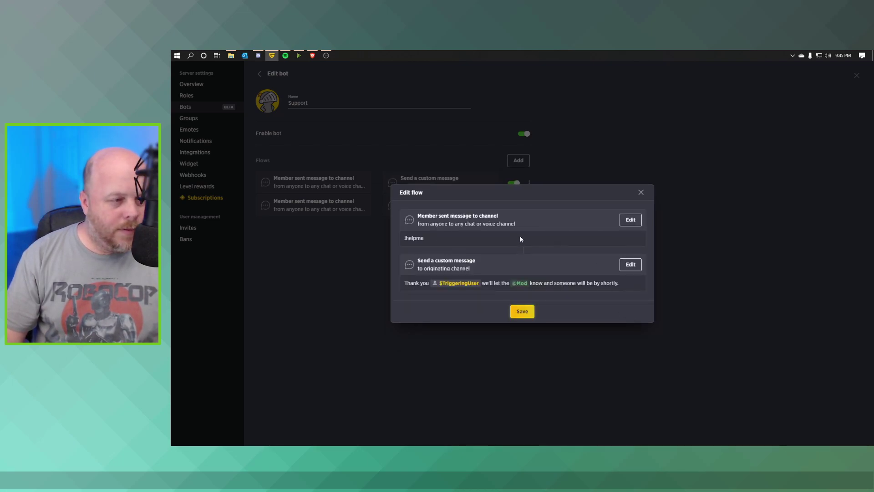
{"action": "left_click", "coordinate": [519, 317]}
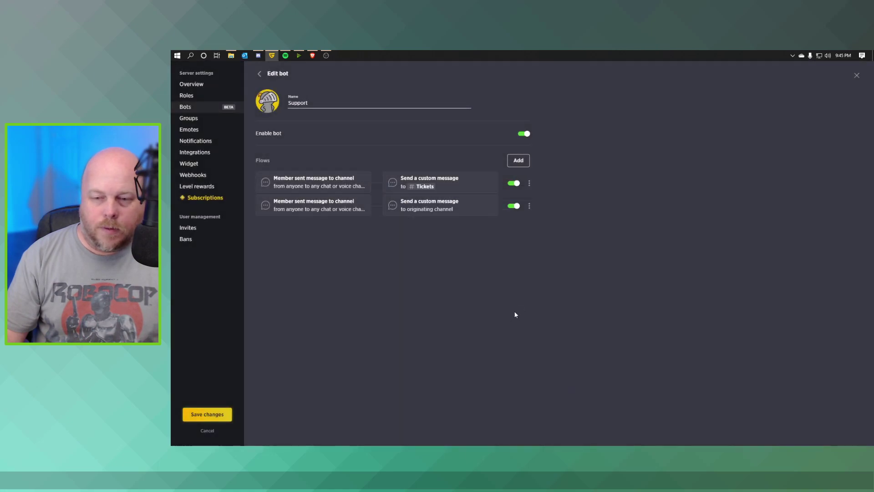
{"action": "left_click", "coordinate": [217, 415]}
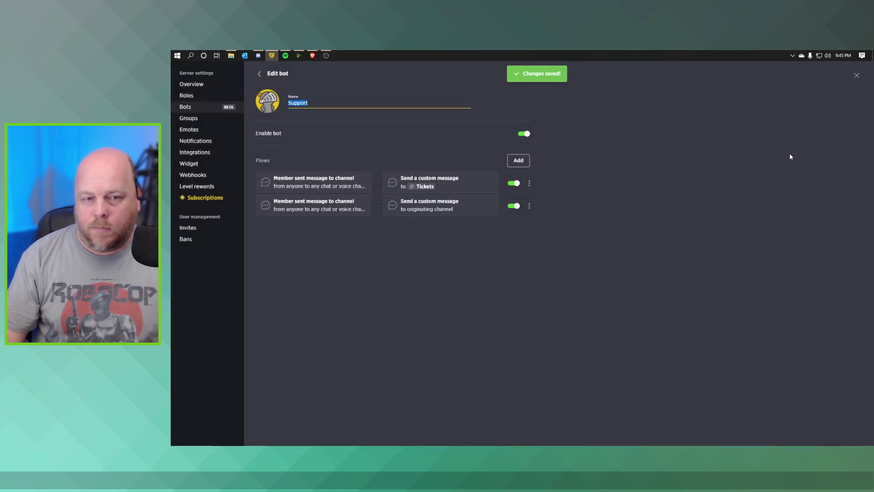
Step: Send '!helpme with this' in general and check the relayed ticket in Office's Tickets channel
{"action": "left_click", "coordinate": [853, 72]}
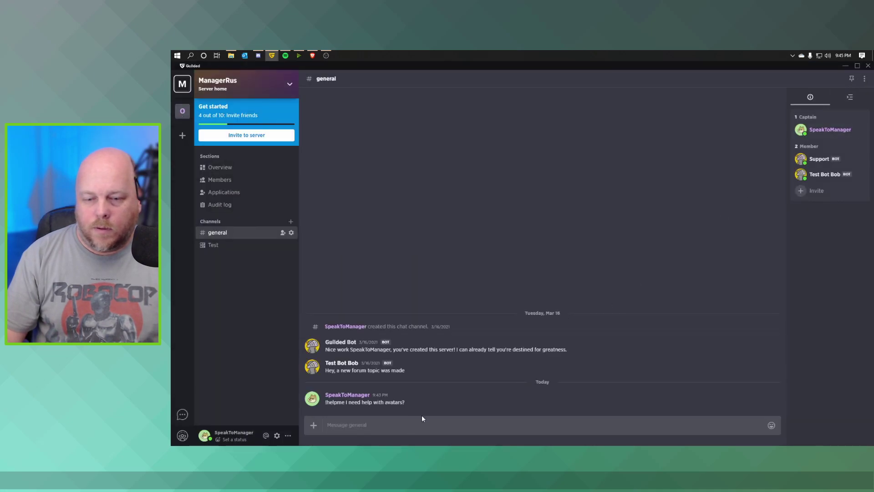
{"action": "type", "text": "!helpme with t"}
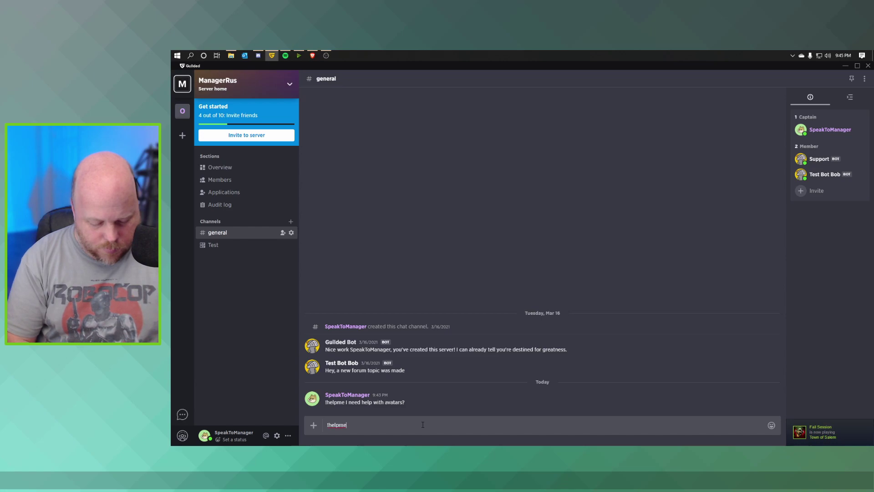
{"action": "type", "text": "his"}
{"action": "key", "text": "Return"}
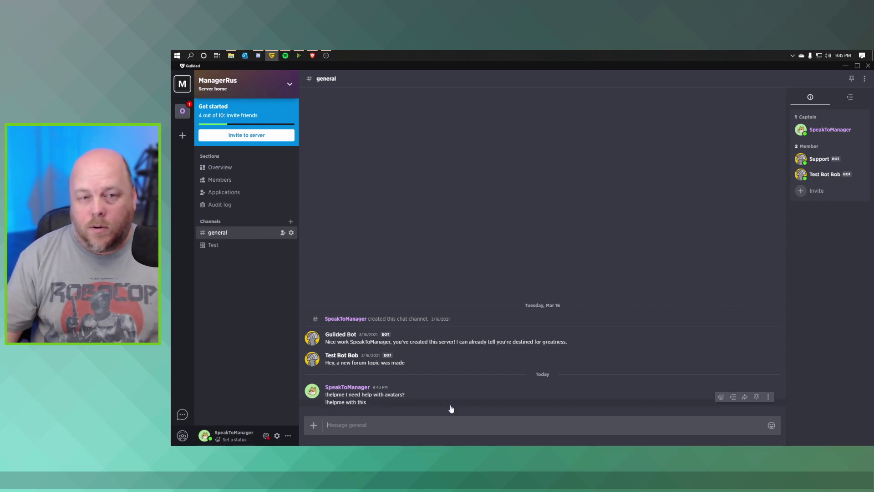
{"action": "left_click", "coordinate": [187, 114]}
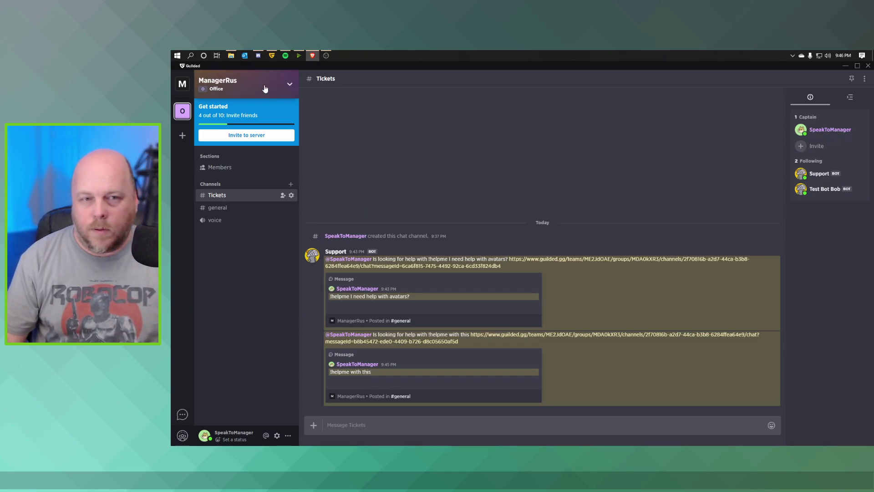
{"action": "left_click", "coordinate": [289, 87]}
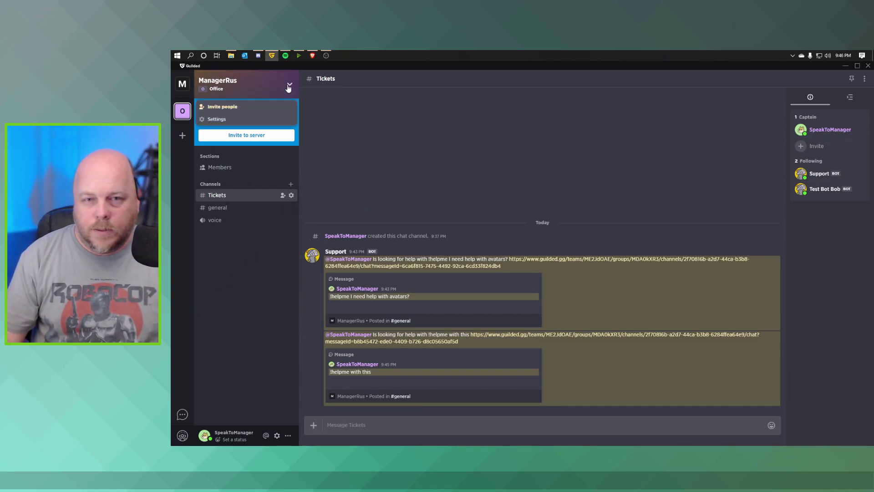
Step: Go to Settings > Bots and start editing the Support bot
{"action": "left_click", "coordinate": [217, 119]}
{"action": "left_click", "coordinate": [207, 107]}
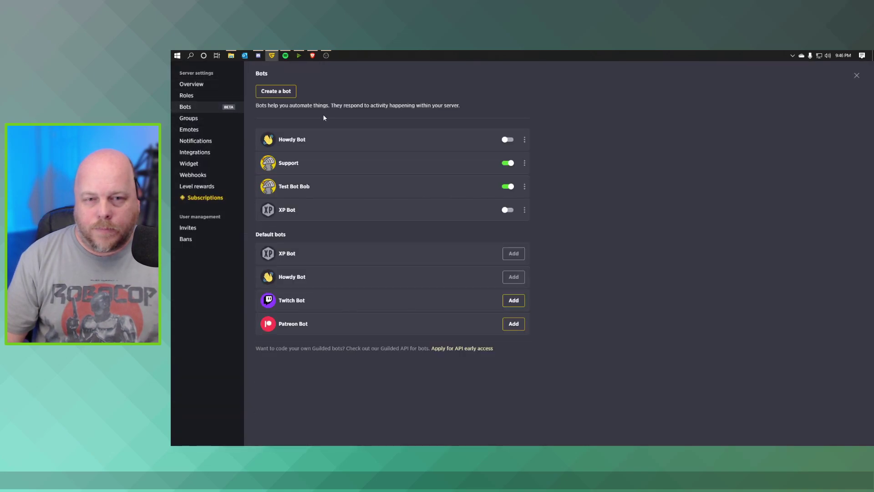
{"action": "left_click", "coordinate": [528, 163]}
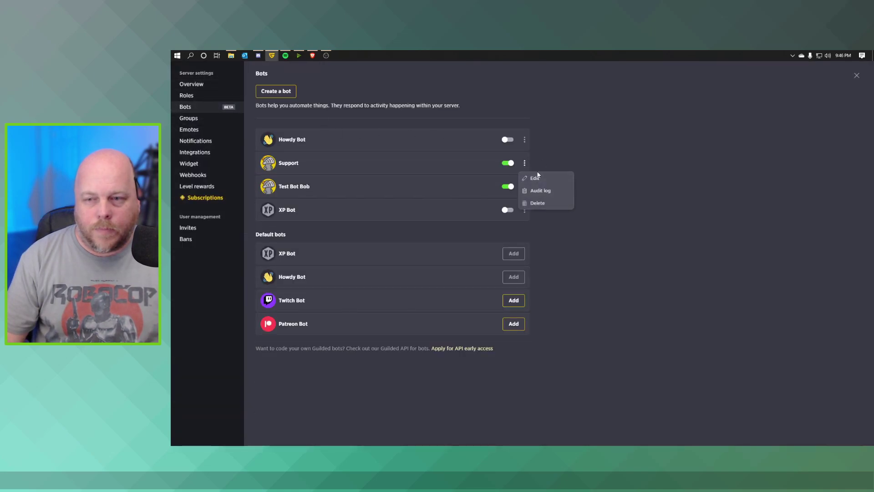
{"action": "left_click", "coordinate": [537, 178]}
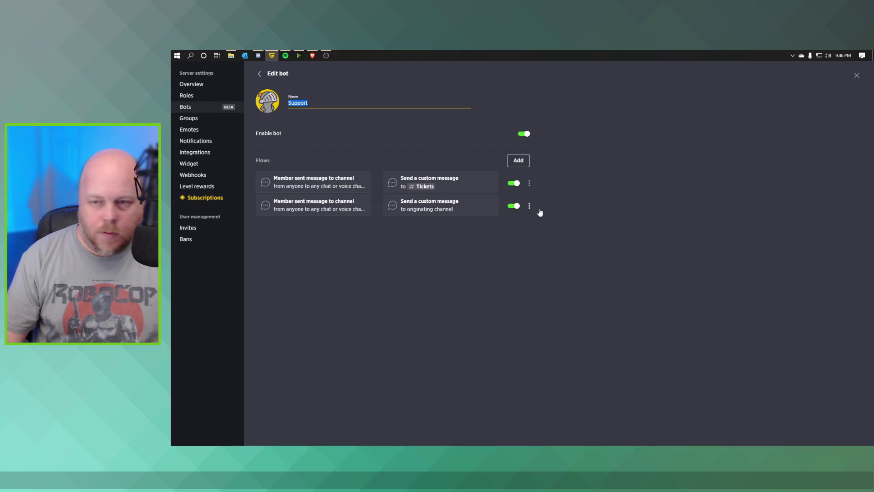
Step: Review the Tickets flow without changes, then open the reply flow for editing
{"action": "left_click", "coordinate": [529, 183]}
{"action": "left_click", "coordinate": [555, 200]}
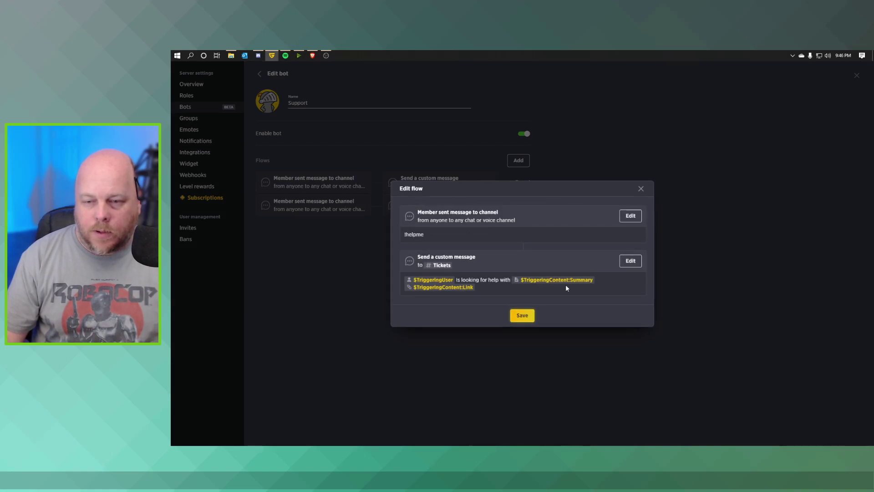
{"action": "left_click", "coordinate": [641, 189]}
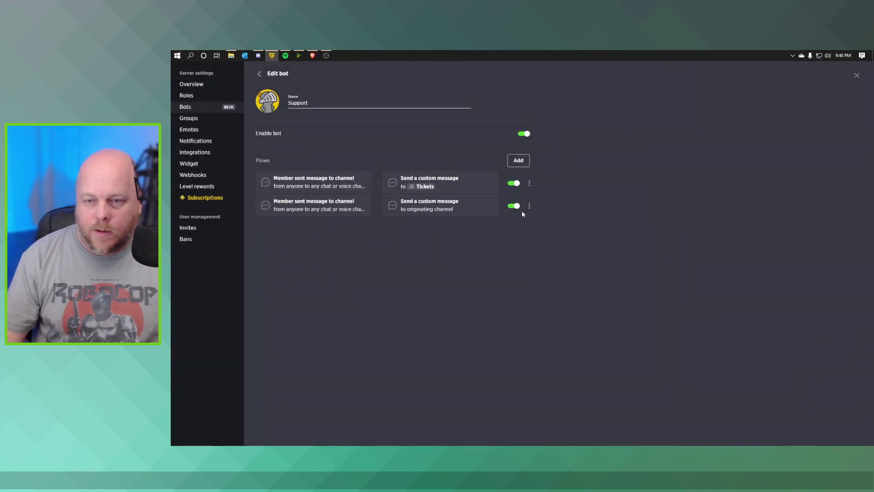
{"action": "left_click", "coordinate": [529, 207]}
{"action": "left_click", "coordinate": [552, 218]}
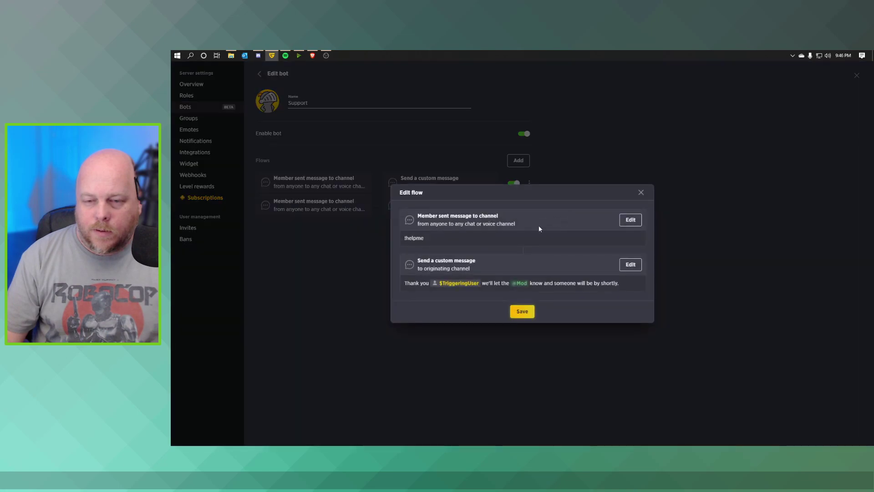
Step: Set the reply flow's trigger to any channel message containing !helpme
{"action": "left_click", "coordinate": [623, 225]}
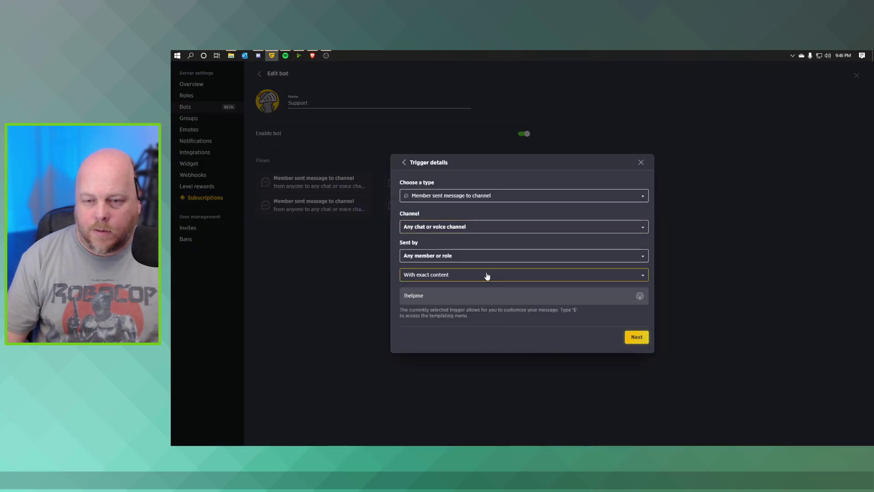
{"action": "left_click", "coordinate": [470, 227]}
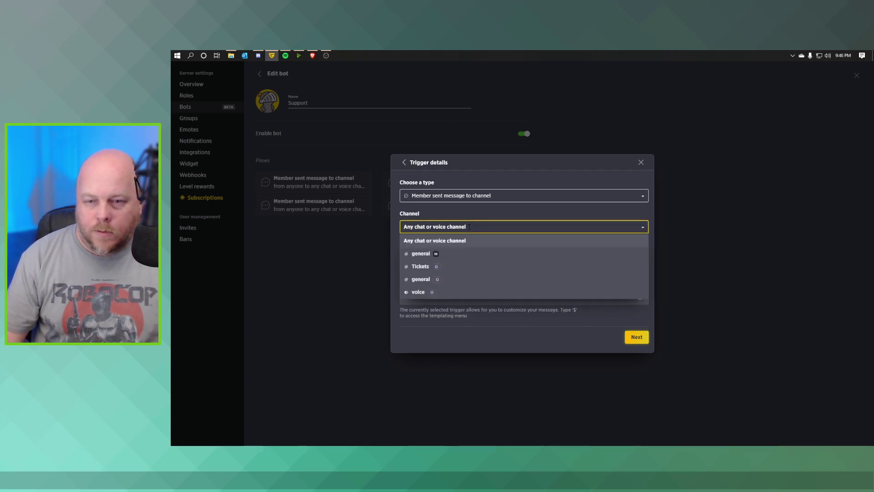
{"action": "left_click", "coordinate": [497, 208]}
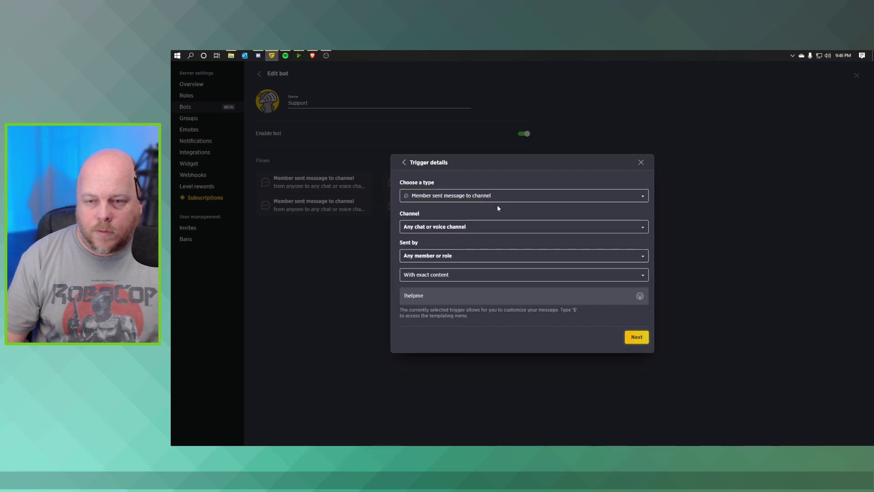
{"action": "left_click", "coordinate": [464, 275]}
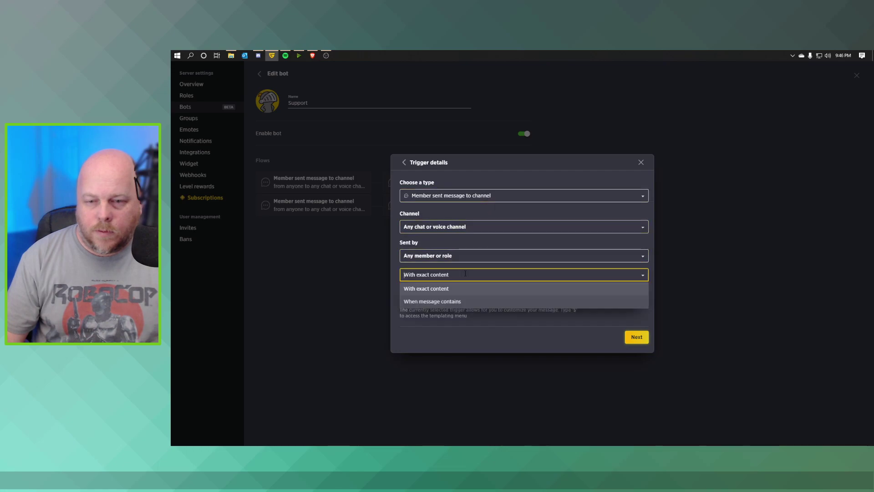
{"action": "left_click", "coordinate": [445, 303]}
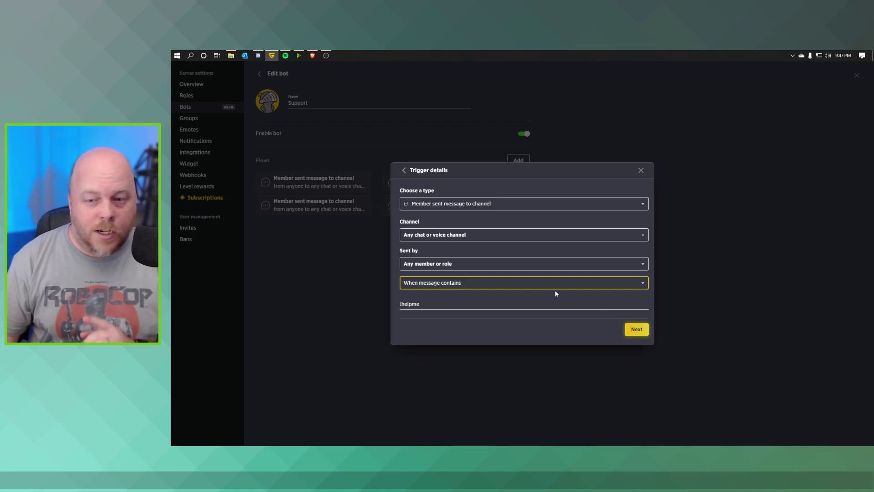
{"action": "left_click", "coordinate": [487, 286]}
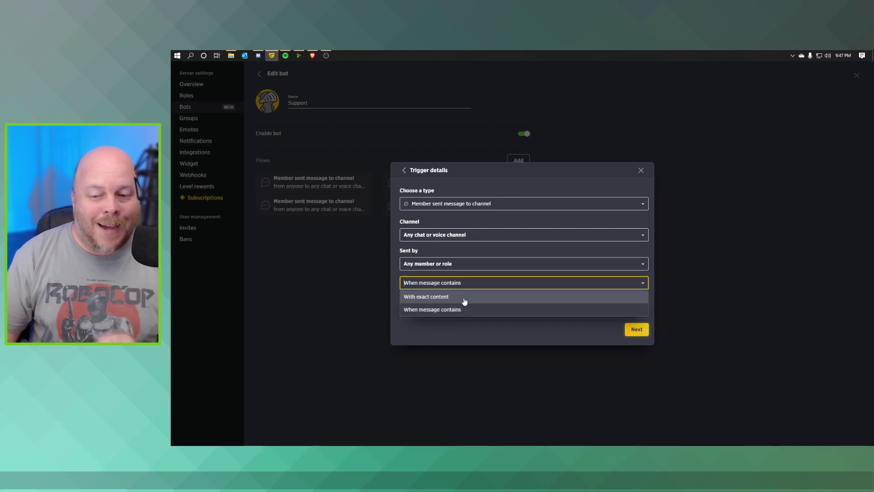
{"action": "left_click", "coordinate": [463, 334]}
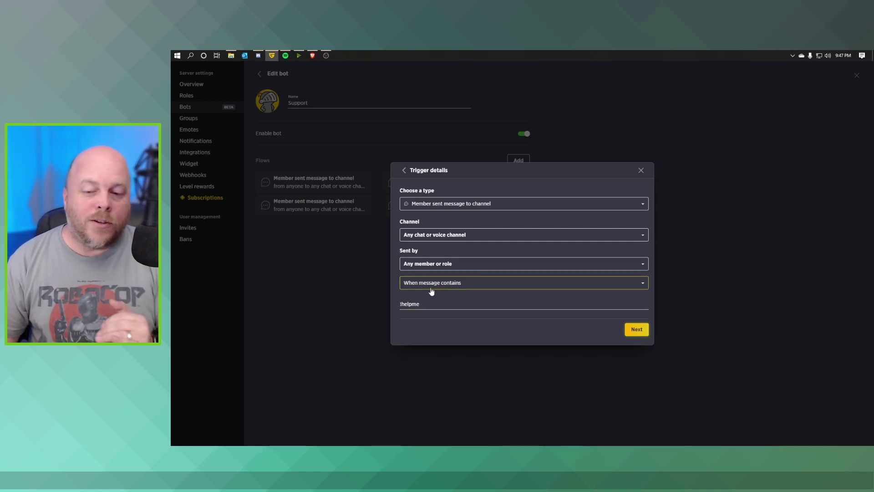
{"action": "left_click", "coordinate": [637, 331]}
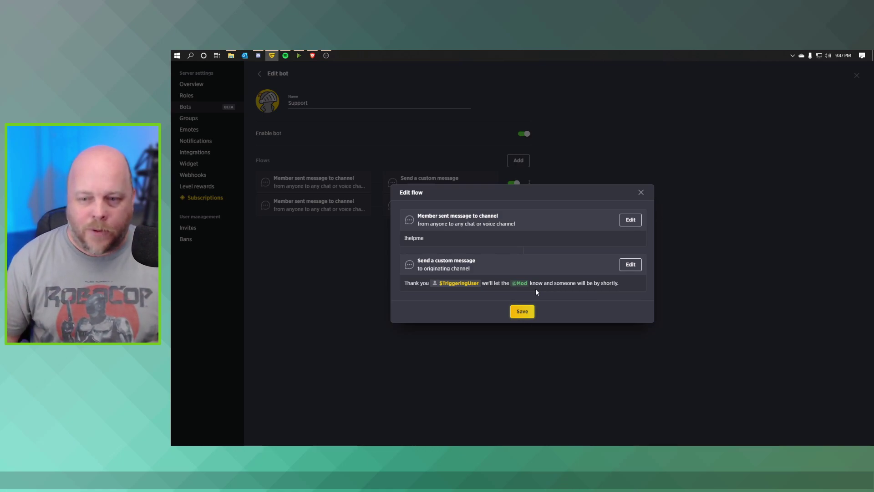
Step: Save the flow and Support bot, then return to ManagerRus's general channel
{"action": "left_click", "coordinate": [525, 312]}
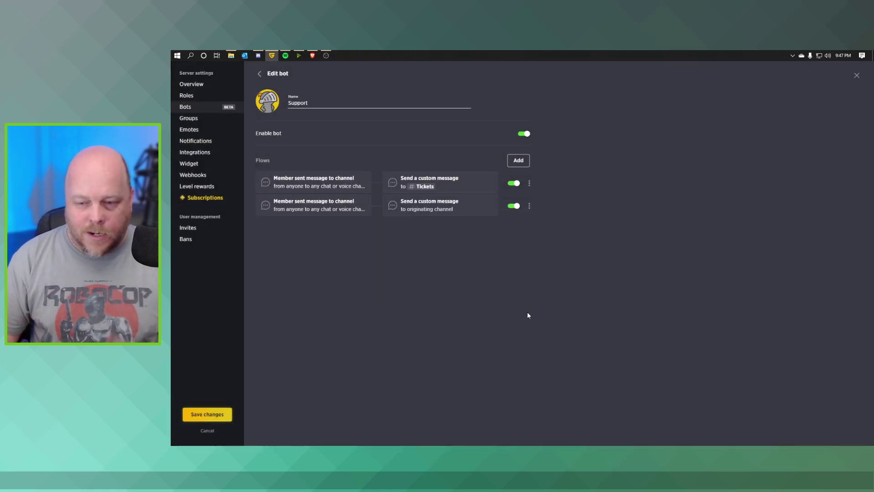
{"action": "left_click", "coordinate": [207, 415]}
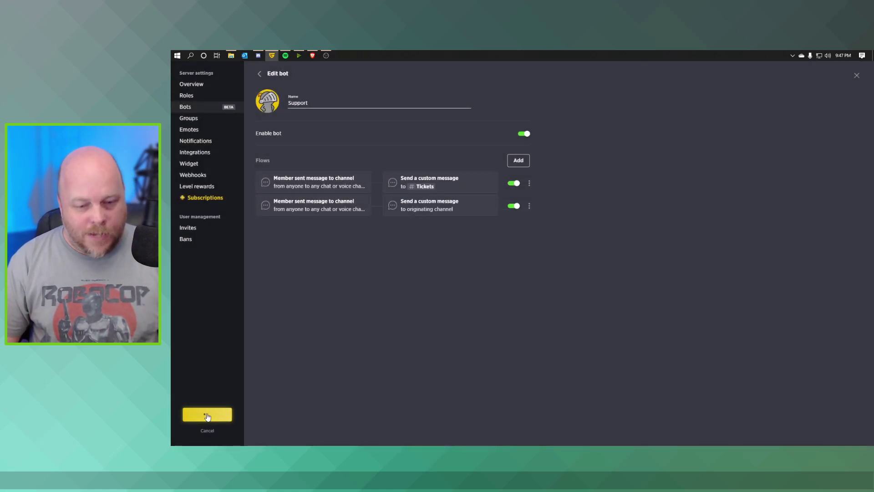
{"action": "left_click", "coordinate": [857, 75]}
{"action": "left_click", "coordinate": [182, 83]}
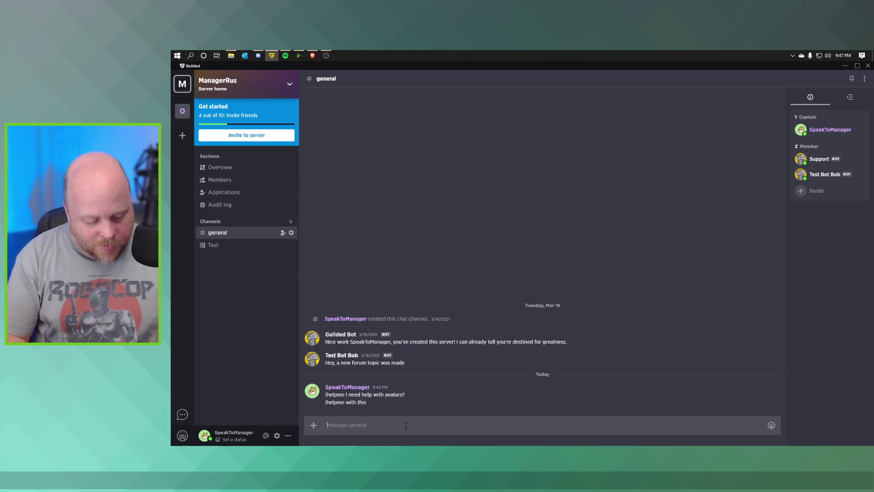
{"action": "type", "text": "!helpme"}
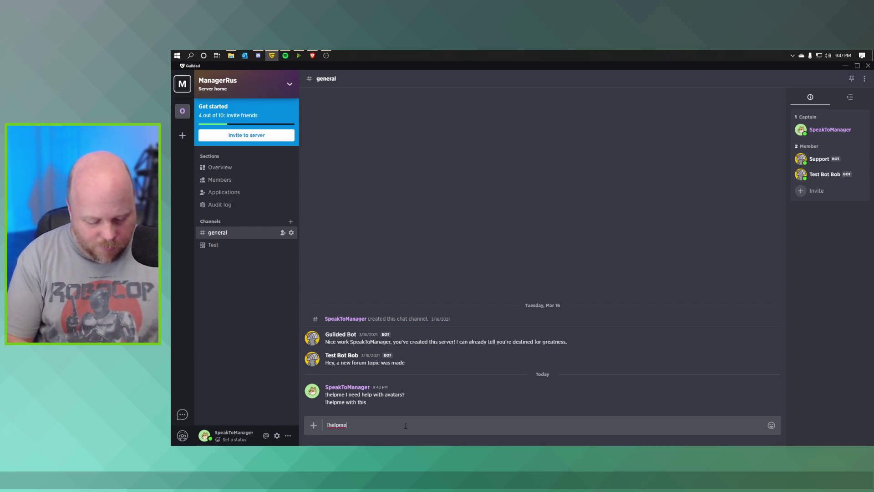
{"action": "type", "text": " I need help here please."}
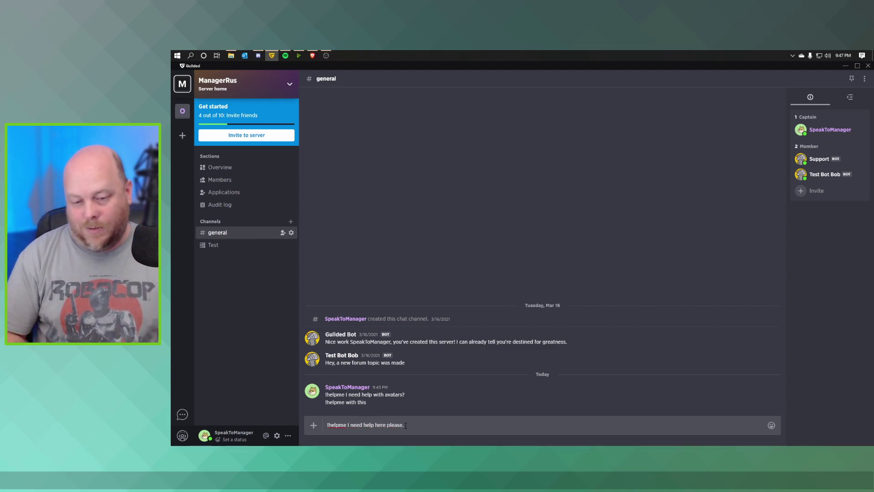
{"action": "key", "text": "Return"}
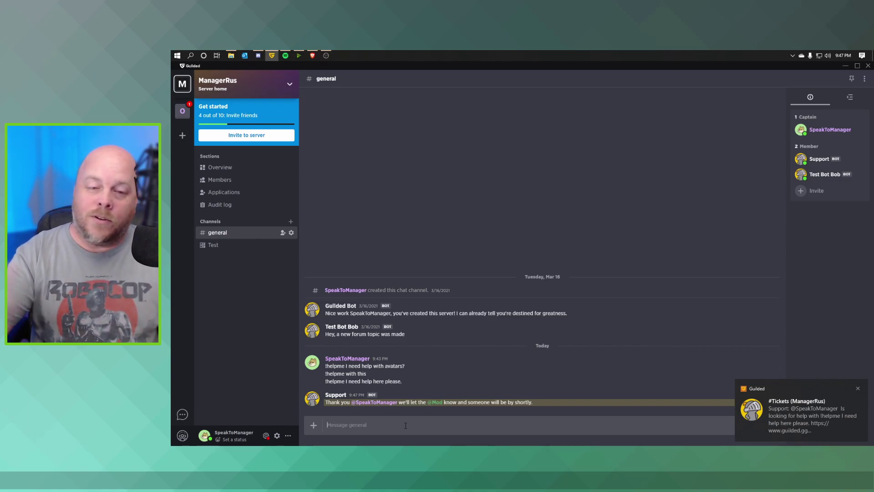
Step: Open the Office server's Tickets channel to view the third relayed ticket
{"action": "left_click", "coordinate": [183, 111]}
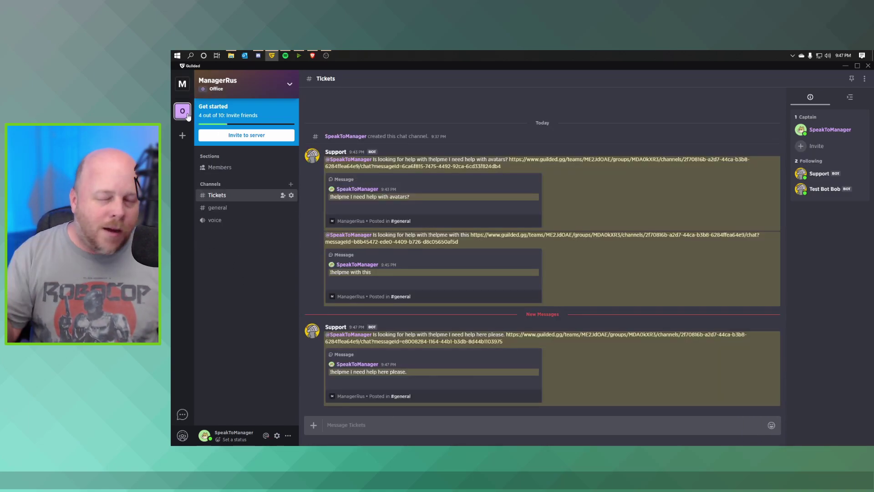